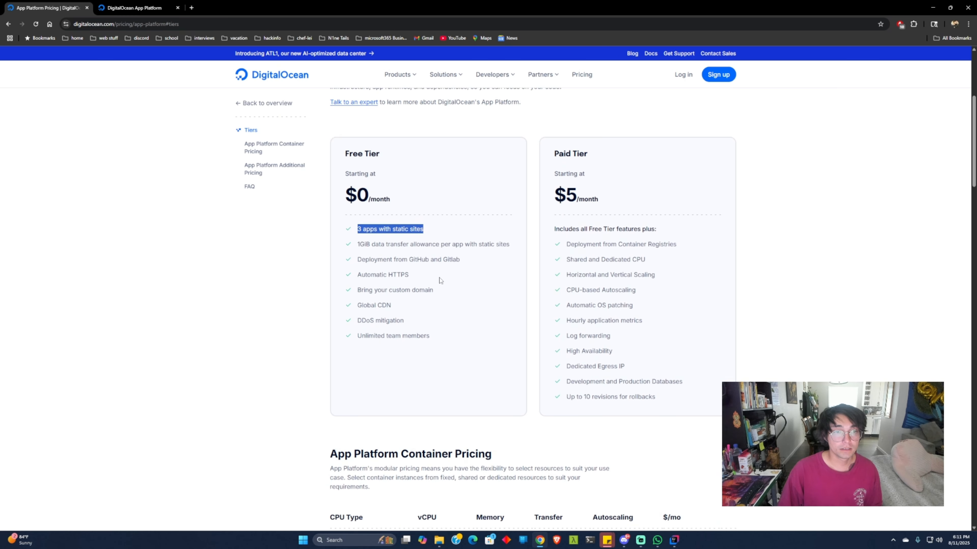
# Step: Review the Free Tier features on the App Platform pricing page, including Global CDN and deployment from GitHub
pyautogui.click(446, 283)
pyautogui.moveTo(393, 308); pyautogui.dragTo(357, 307)
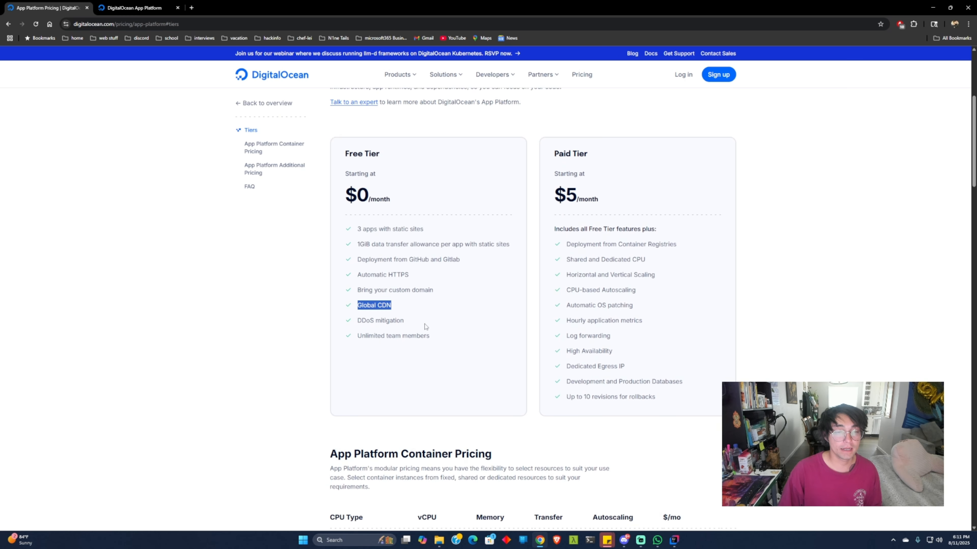
pyautogui.moveTo(431, 338); pyautogui.dragTo(417, 260)
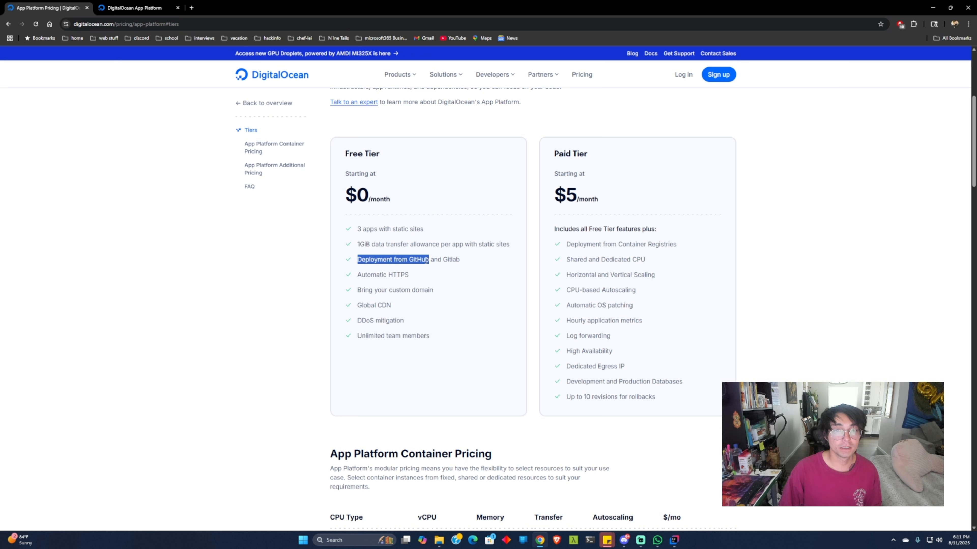
# Step: Open the cyberchefai repository on GitHub in a new tab and look through its root files
pyautogui.click(191, 8)
pyautogui.write('git')
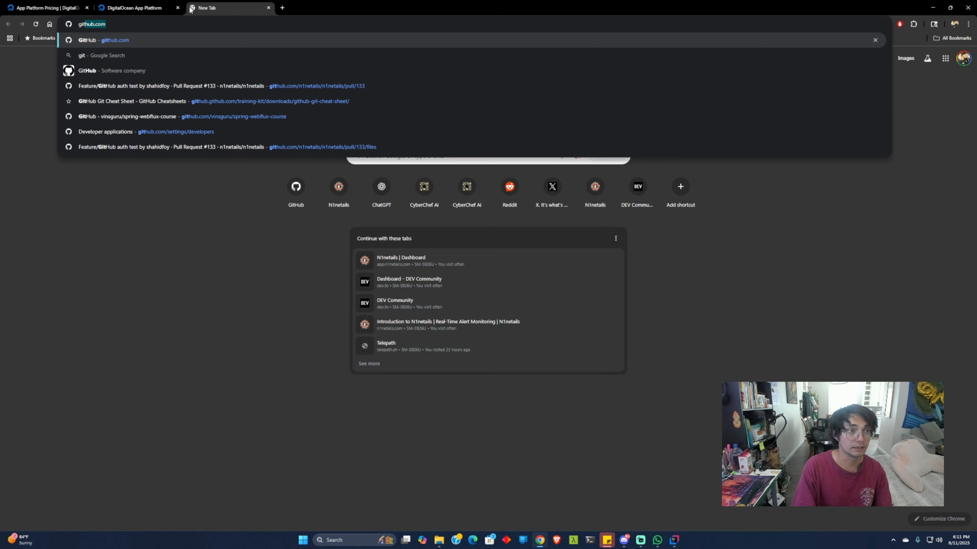
pyautogui.write('hub.com/shahidfoy/cyberchefai')
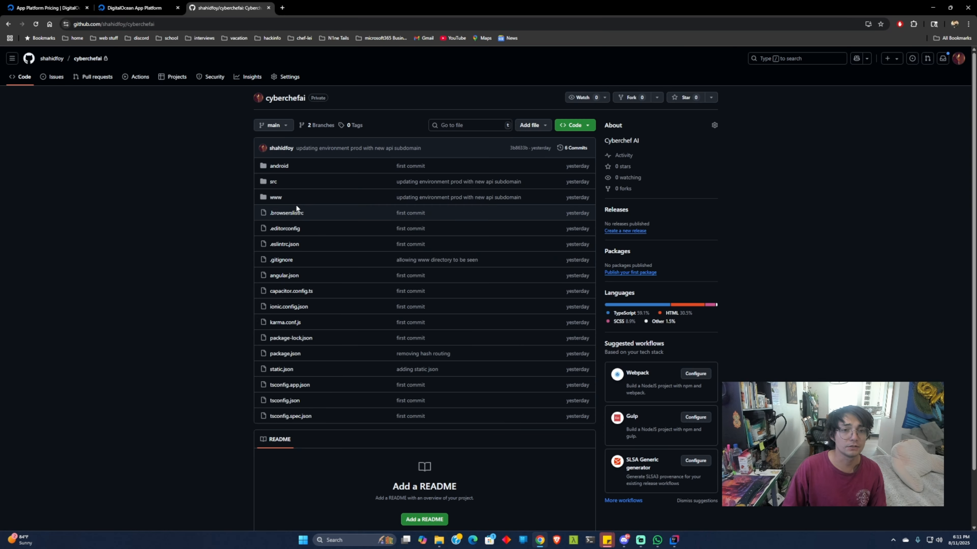
pyautogui.scroll(-2, 302, 218)
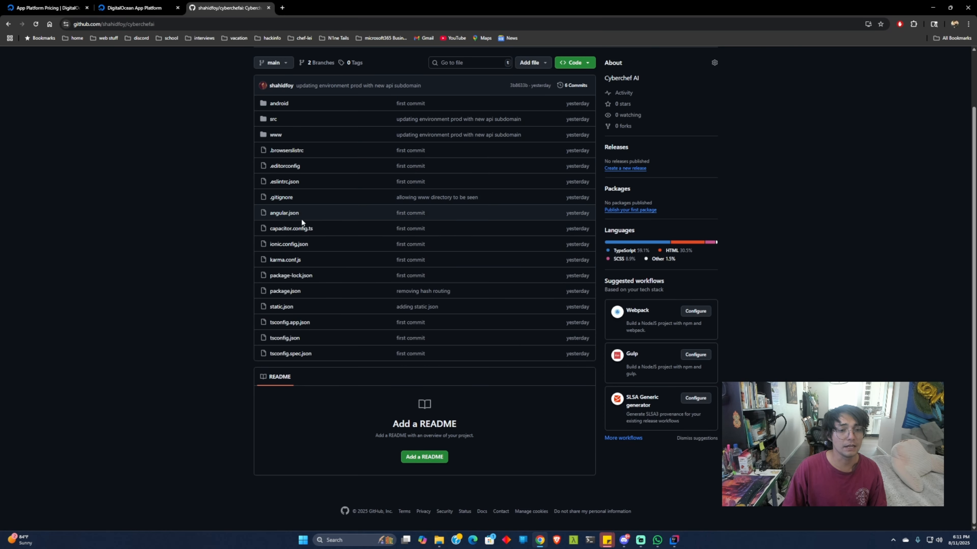
pyautogui.scroll(2, 293, 231)
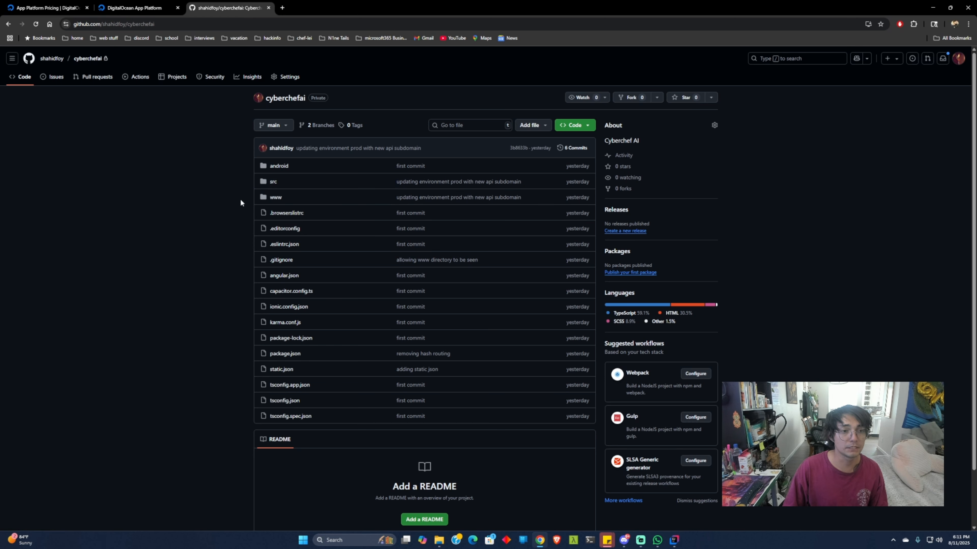
# Step: Inspect the built files in the repository's www folder and return to the repository root
pyautogui.click(276, 198)
pyautogui.scroll(-3, 388, 247)
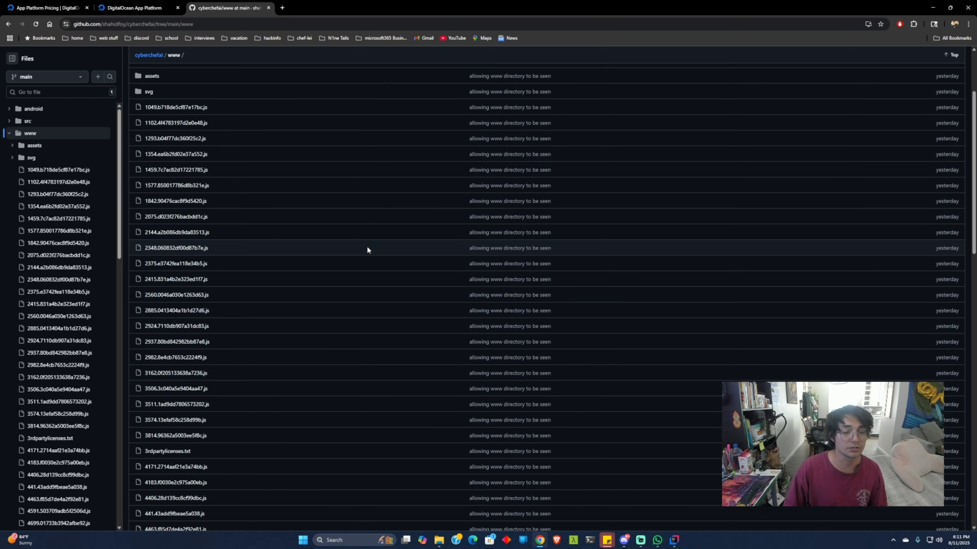
pyautogui.scroll(3, 366, 250)
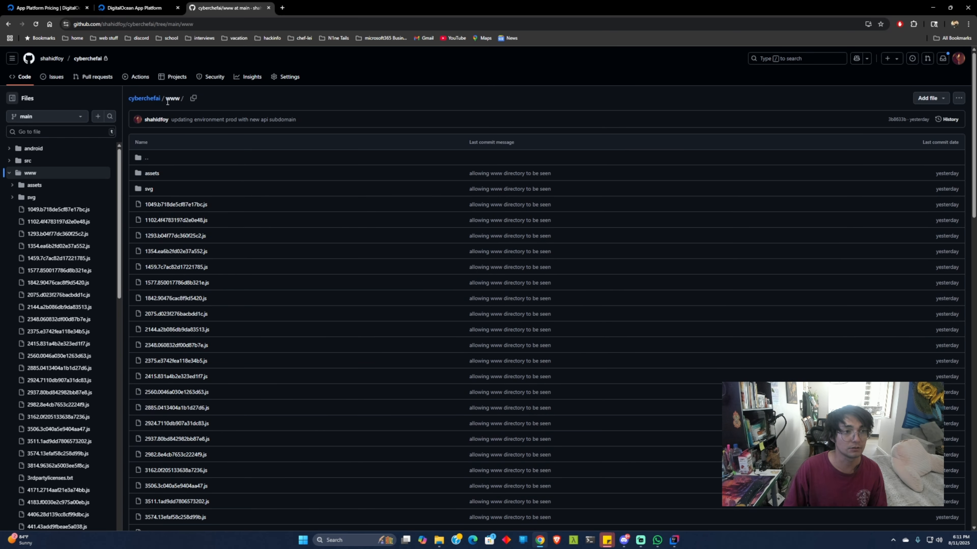
pyautogui.click(8, 25)
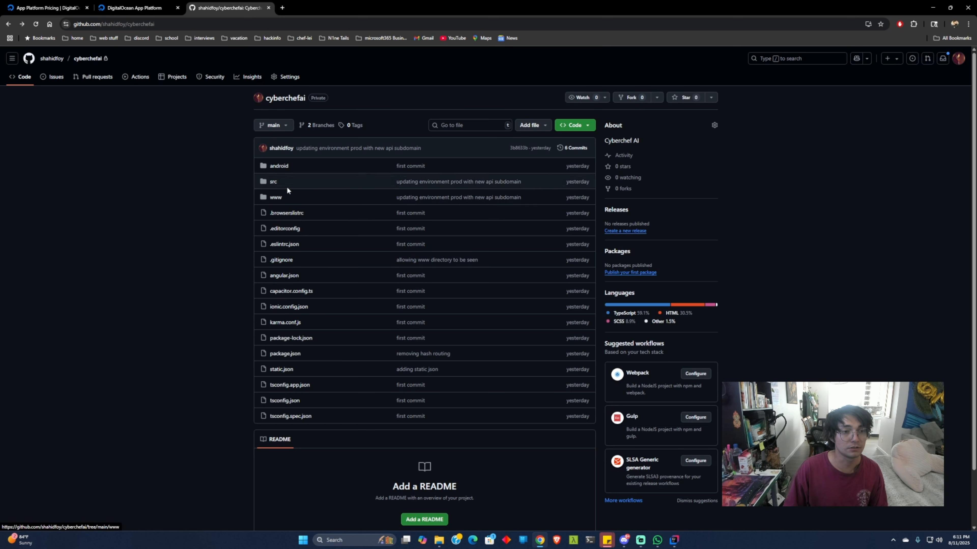
pyautogui.click(276, 198)
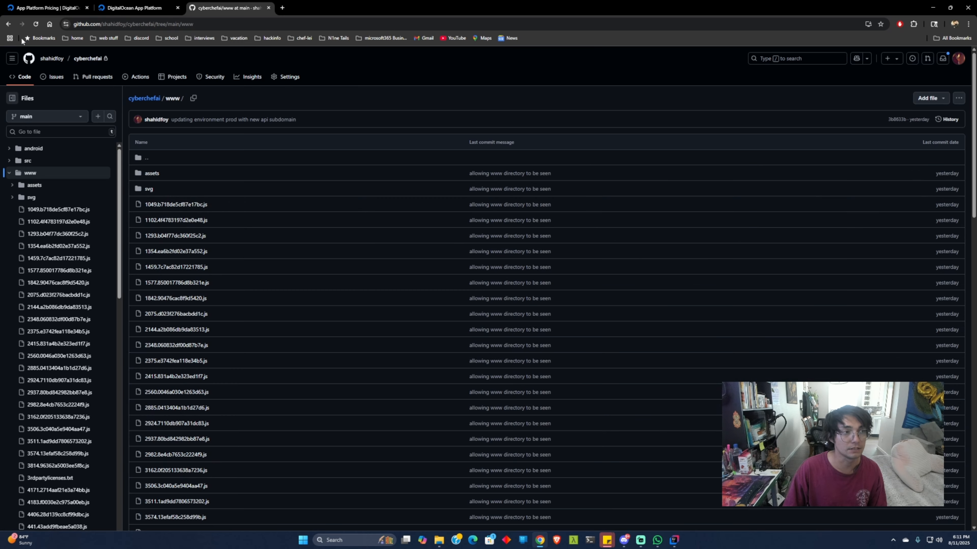
pyautogui.hotkey('alt', 'Left')
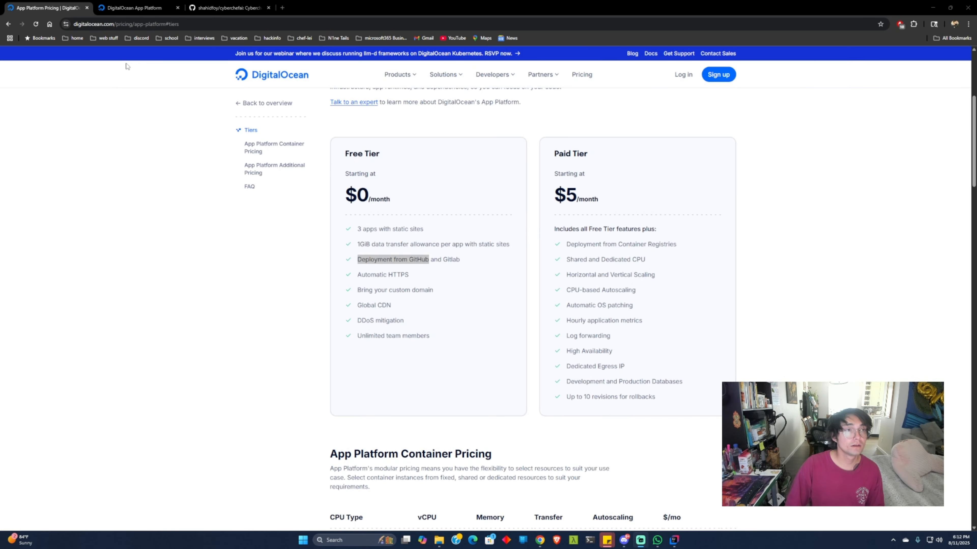
# Step: Switch to the DigitalOcean console and start creating a new app in App Platform
pyautogui.click(120, 8)
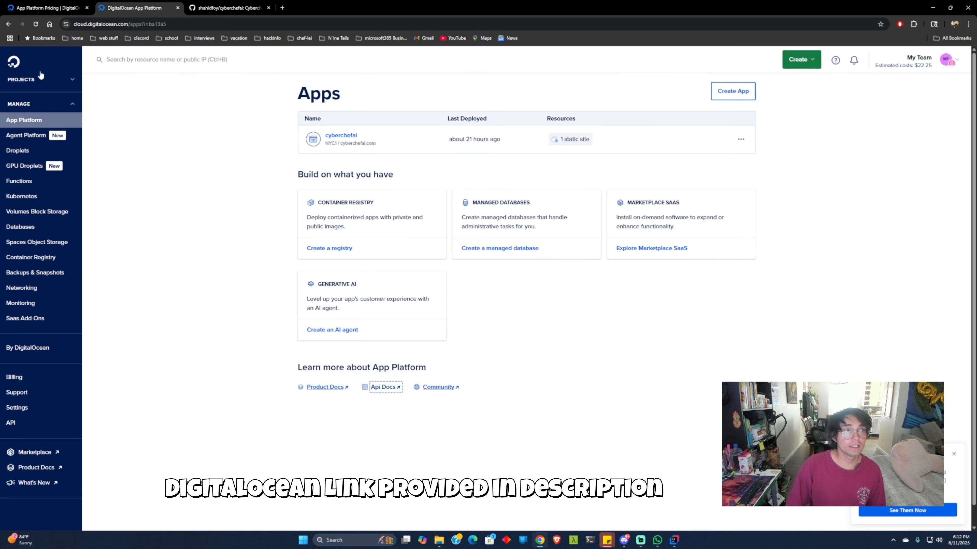
pyautogui.click(129, 25)
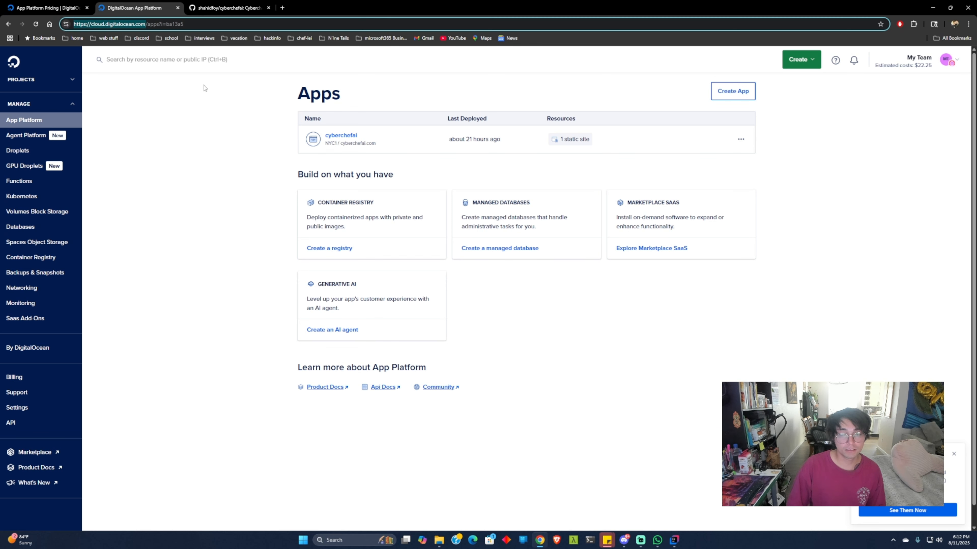
pyautogui.click(23, 137)
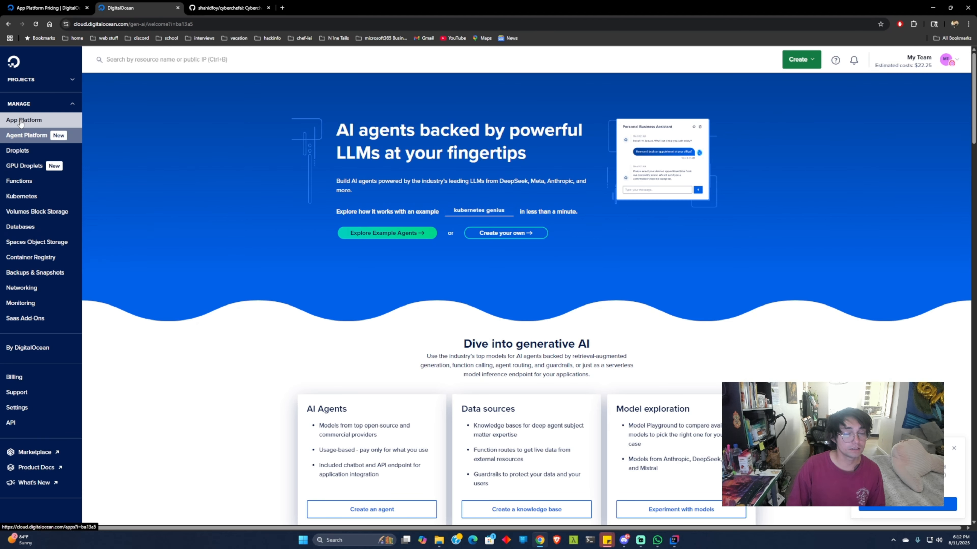
pyautogui.click(21, 121)
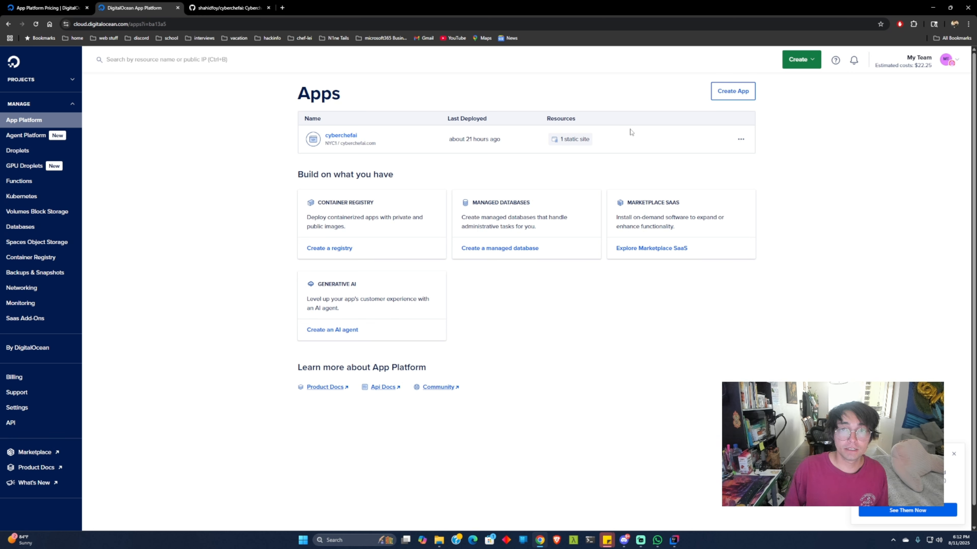
pyautogui.click(724, 94)
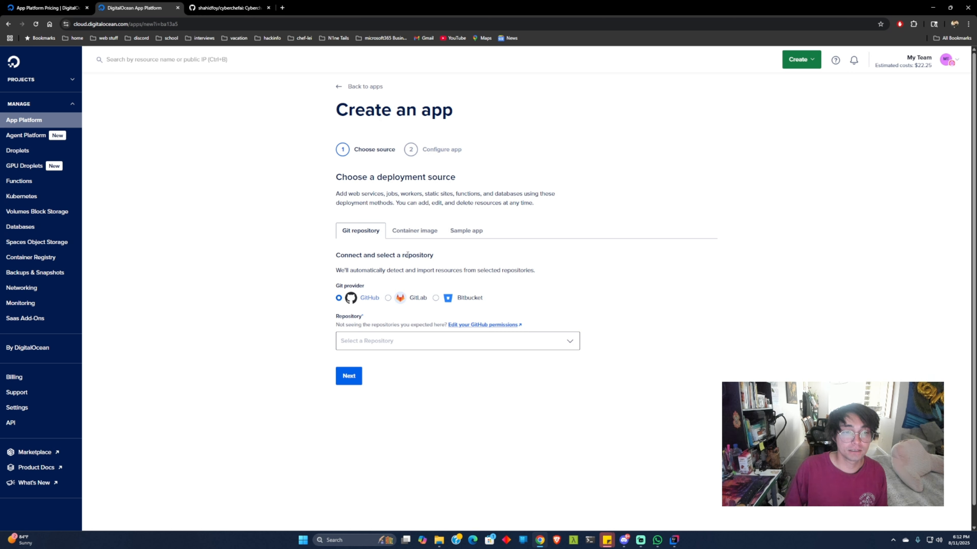
# Step: Search the GitHub repositories for "cyb" and choose cyberchefai as the app's deployment source
pyautogui.scroll(-1, 317, 286)
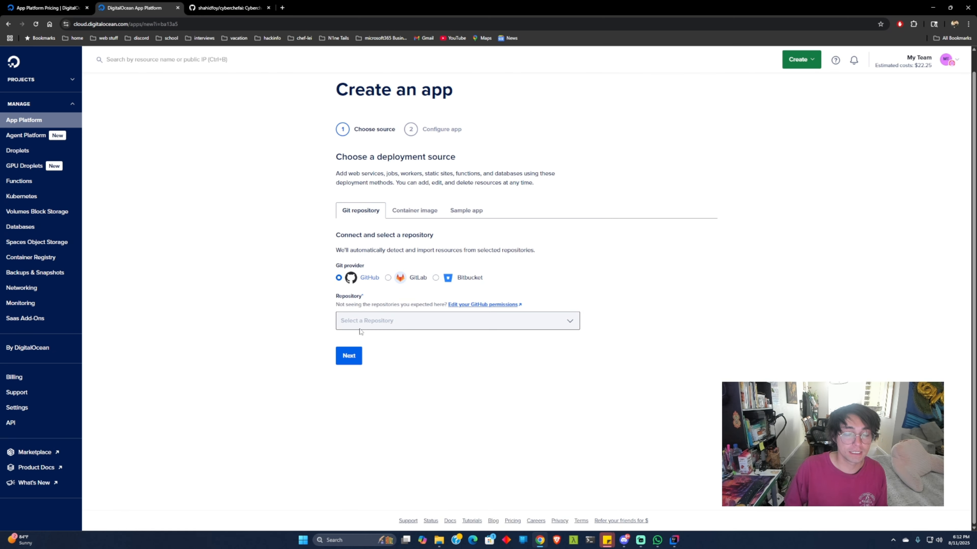
pyautogui.click(365, 323)
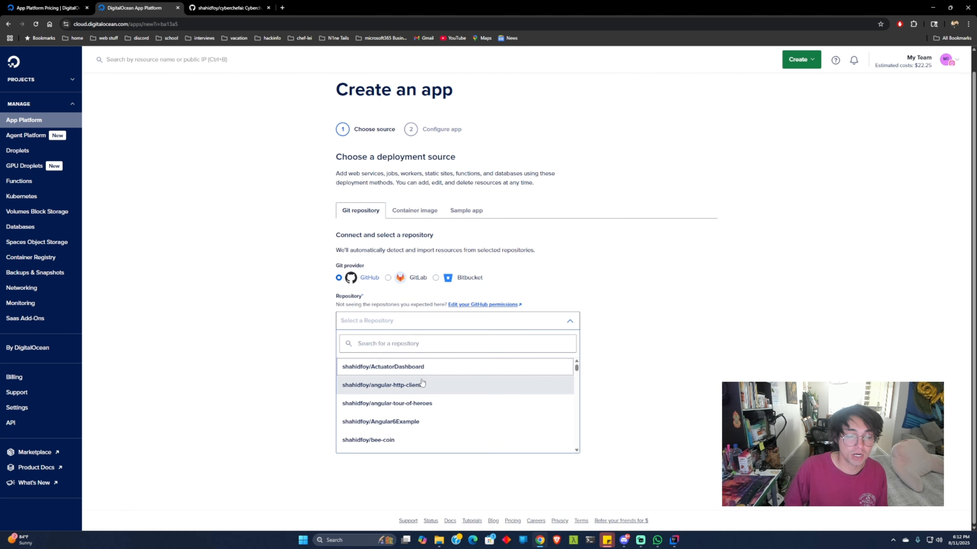
pyautogui.click(407, 344)
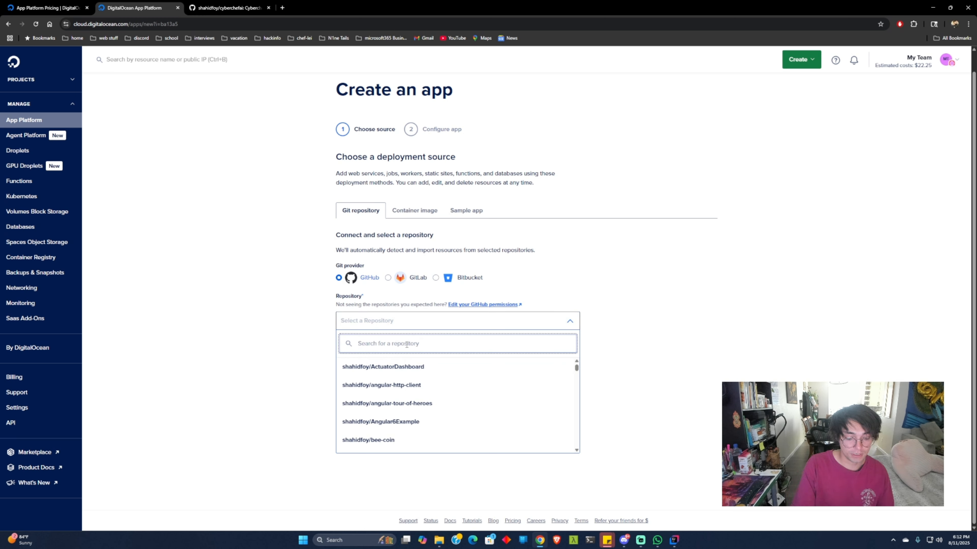
pyautogui.write('cyb')
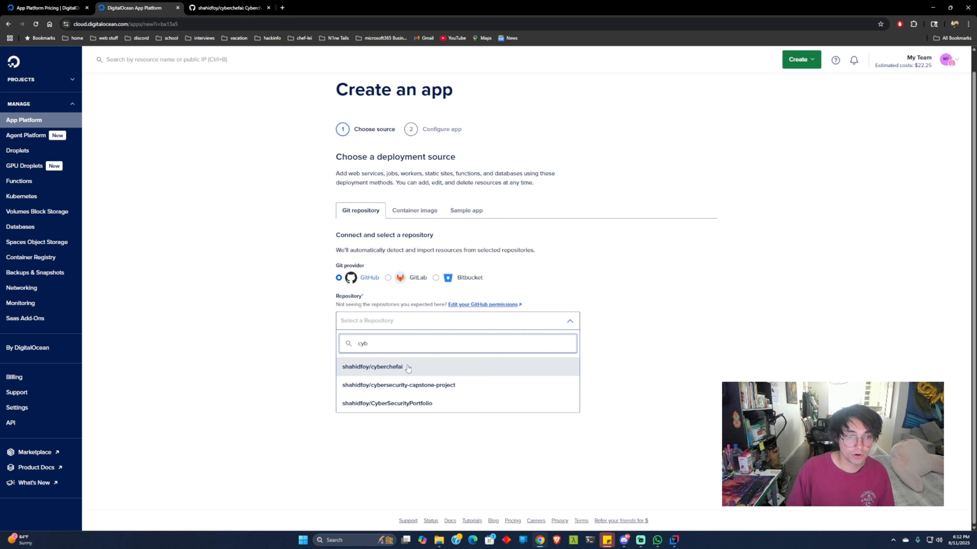
pyautogui.click(400, 367)
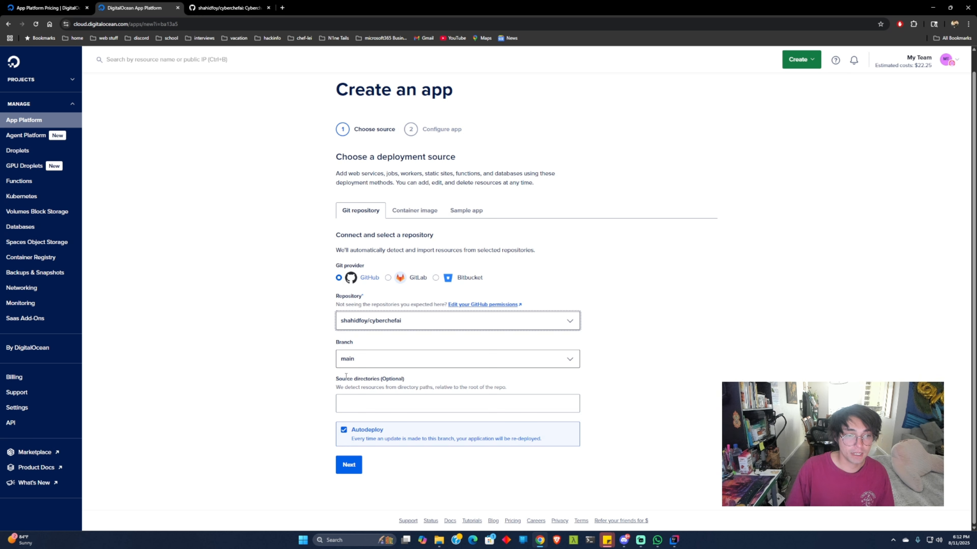
# Step: Keep main as the deployment branch and add www as a source directory
pyautogui.click(364, 360)
pyautogui.click(302, 361)
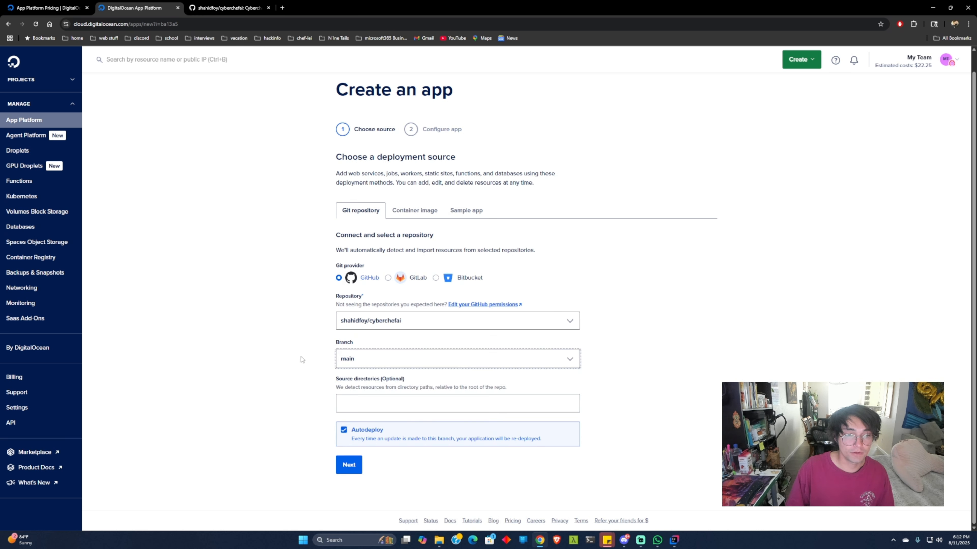
pyautogui.click(362, 408)
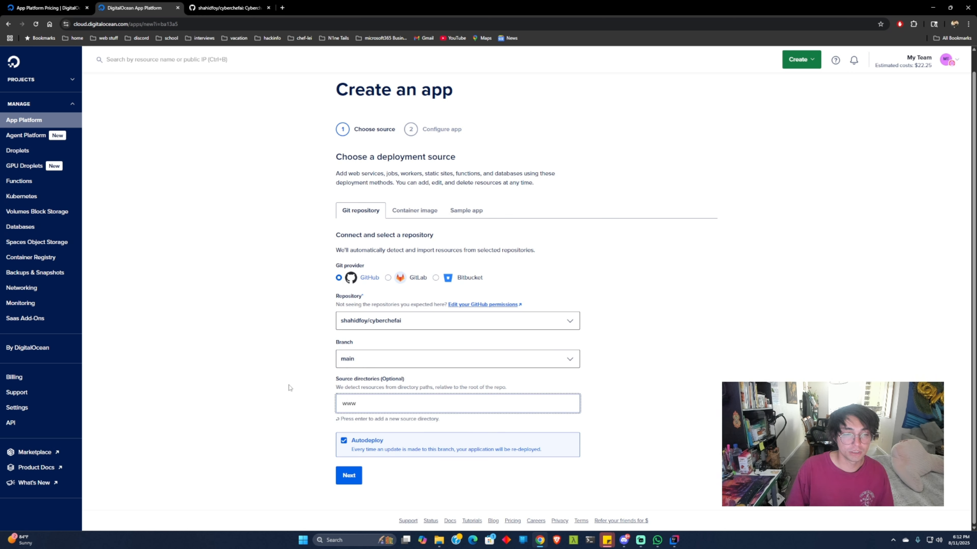
pyautogui.write('www')
pyautogui.press('Return')
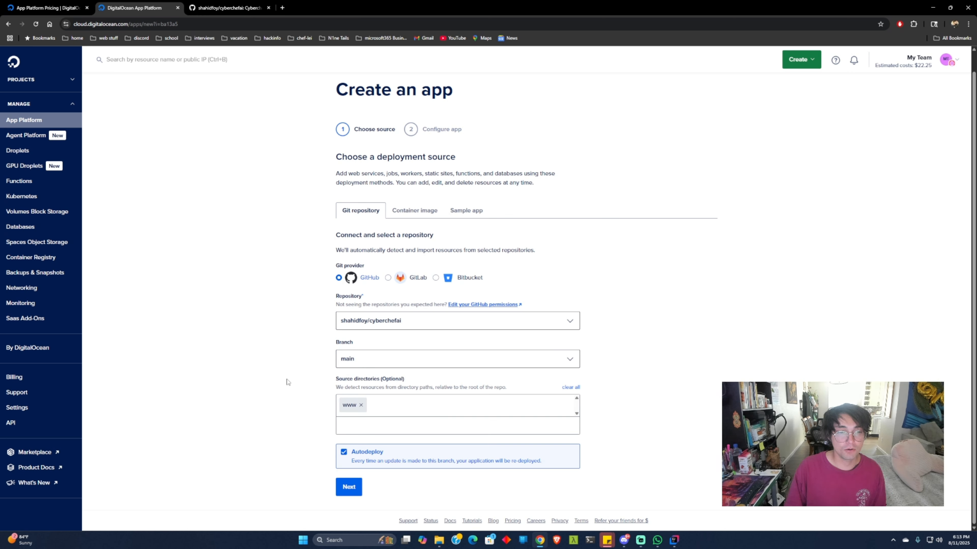
pyautogui.moveTo(333, 380); pyautogui.dragTo(406, 381)
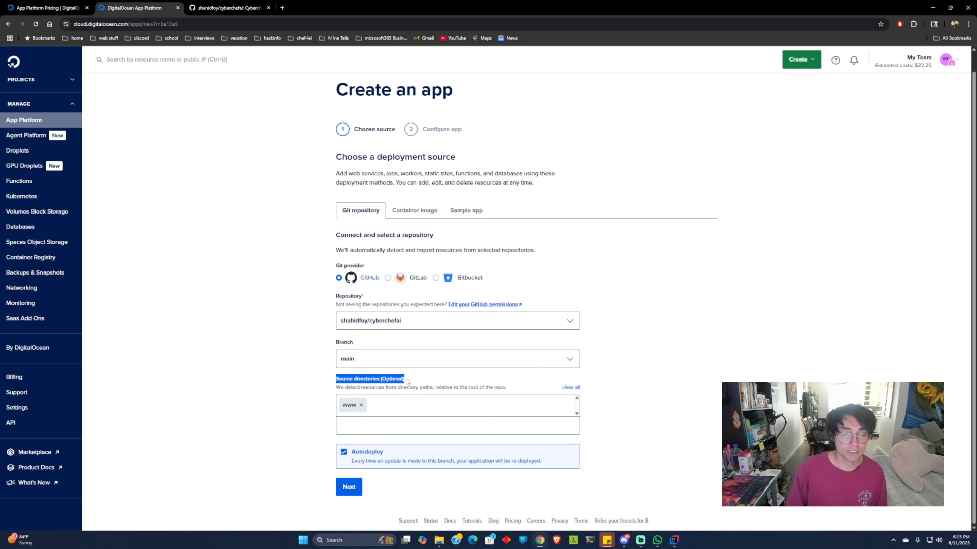
pyautogui.click(413, 381)
# Step: Check the ionic-build-production script in the GitHub repository's package.json and the contents of the www folder
pyautogui.hotkey('ctrl', 'Tab')
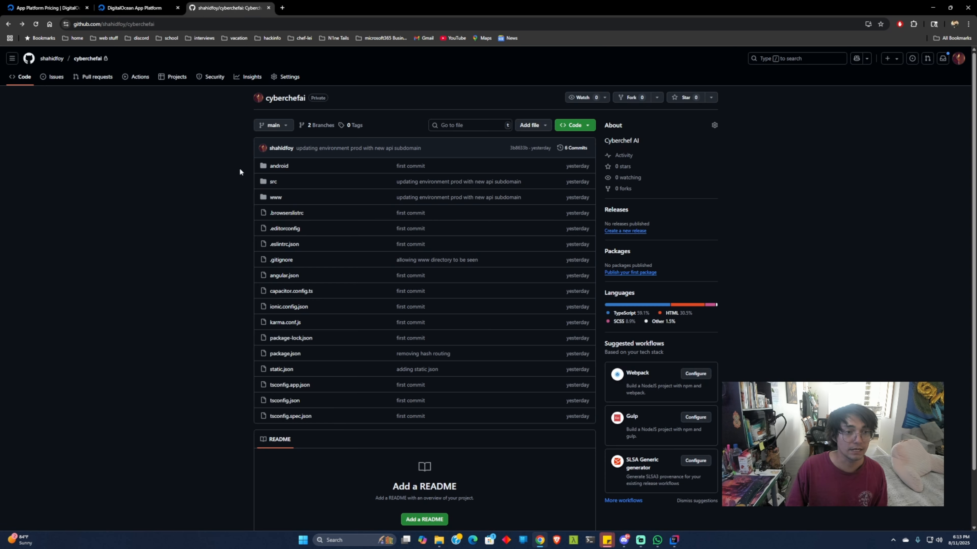
pyautogui.click(293, 355)
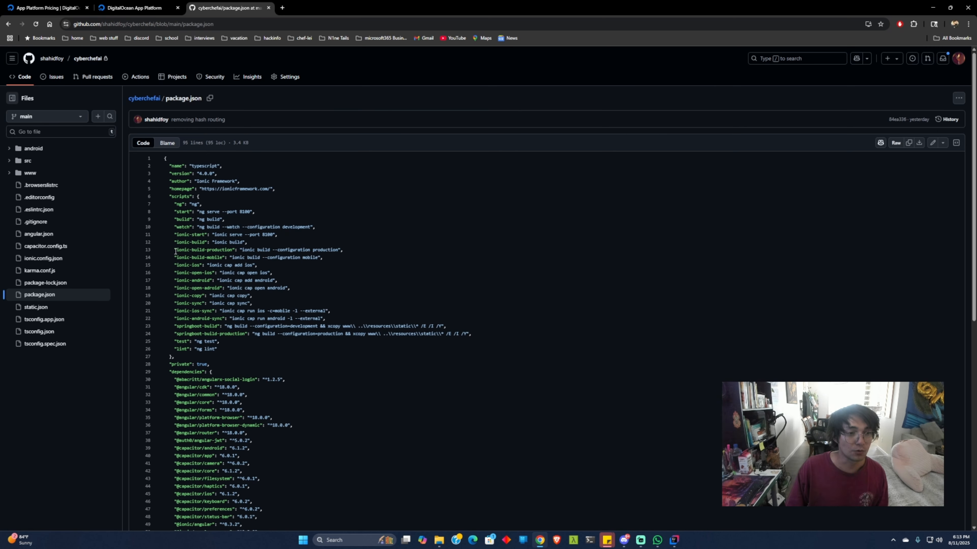
pyautogui.moveTo(177, 252); pyautogui.dragTo(335, 249)
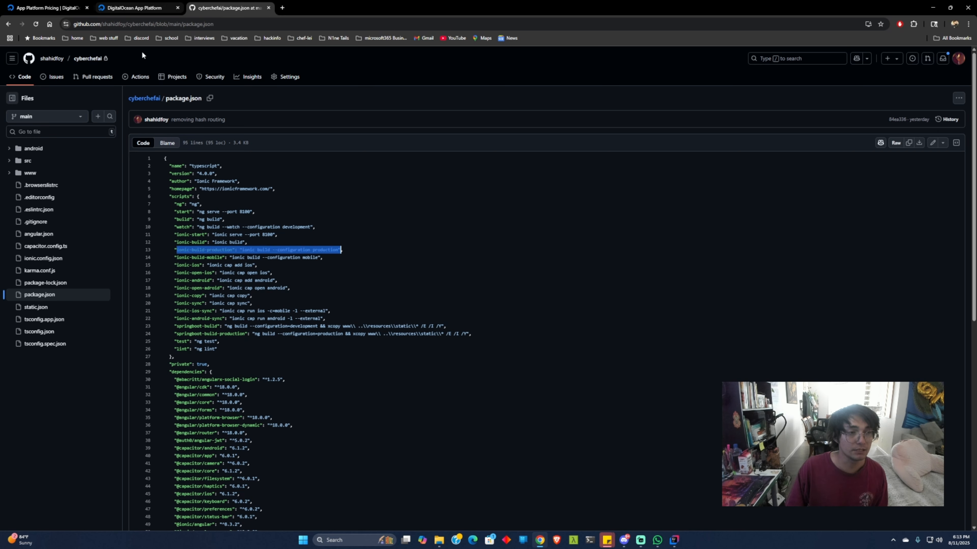
pyautogui.click(32, 174)
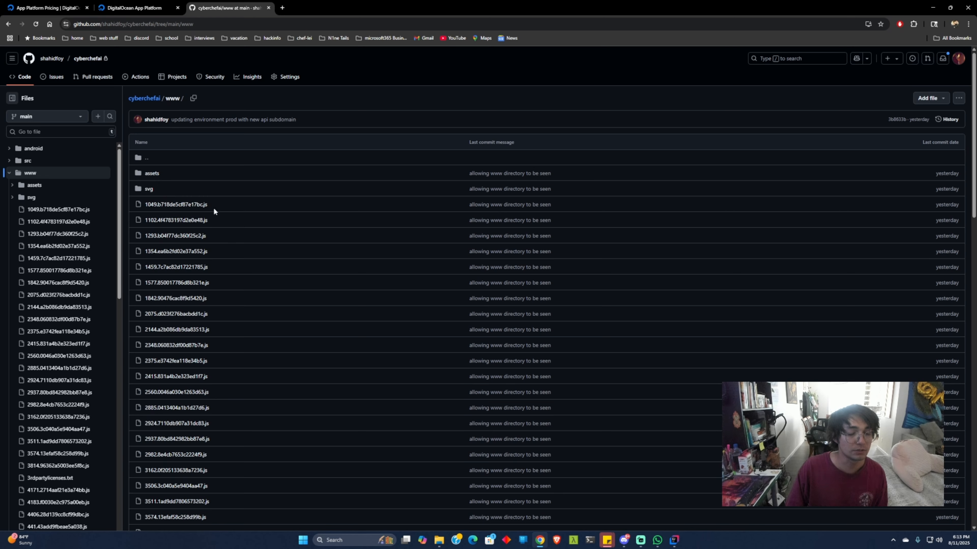
pyautogui.click(143, 98)
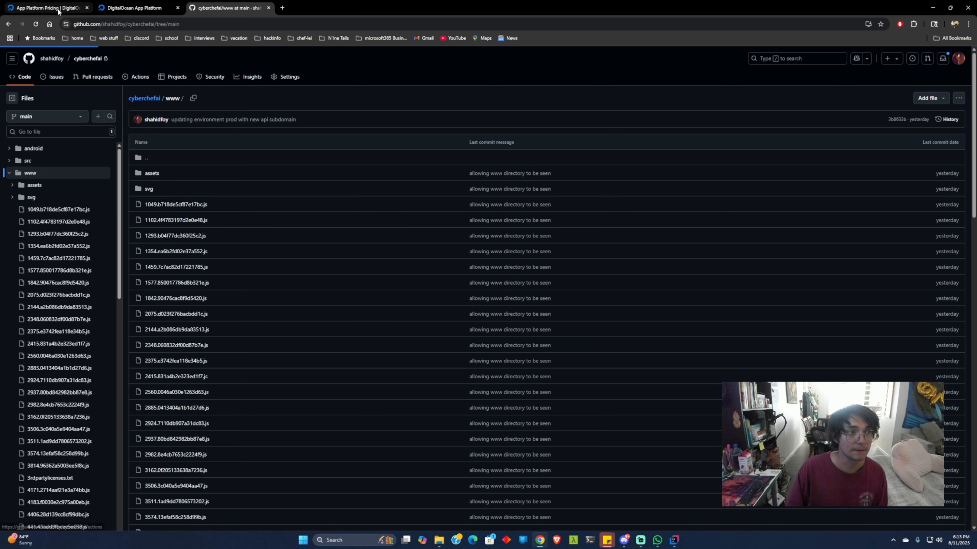
# Step: Return to the DigitalOcean app creation form, continue to the configuration stage and review the static site's resource settings
pyautogui.click(46, 8)
pyautogui.click(146, 7)
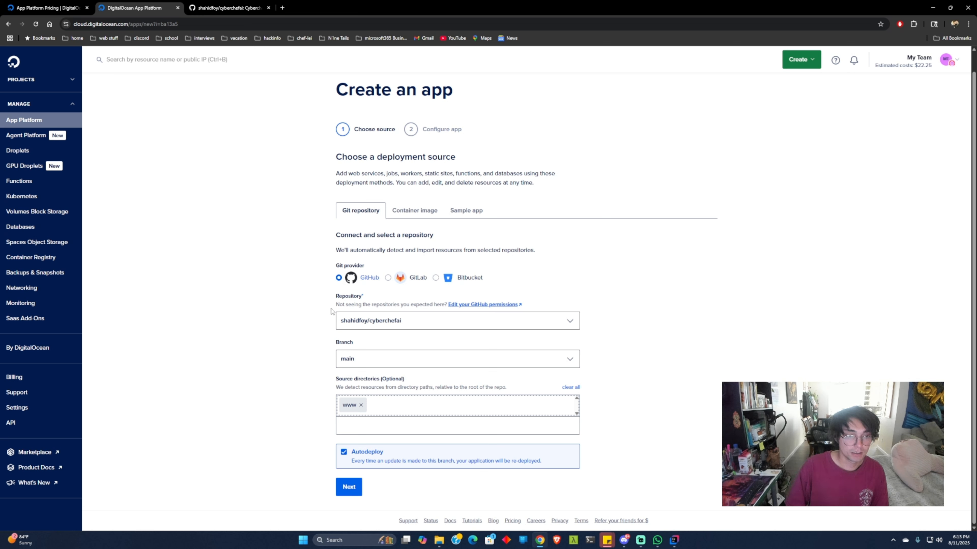
pyautogui.click(344, 486)
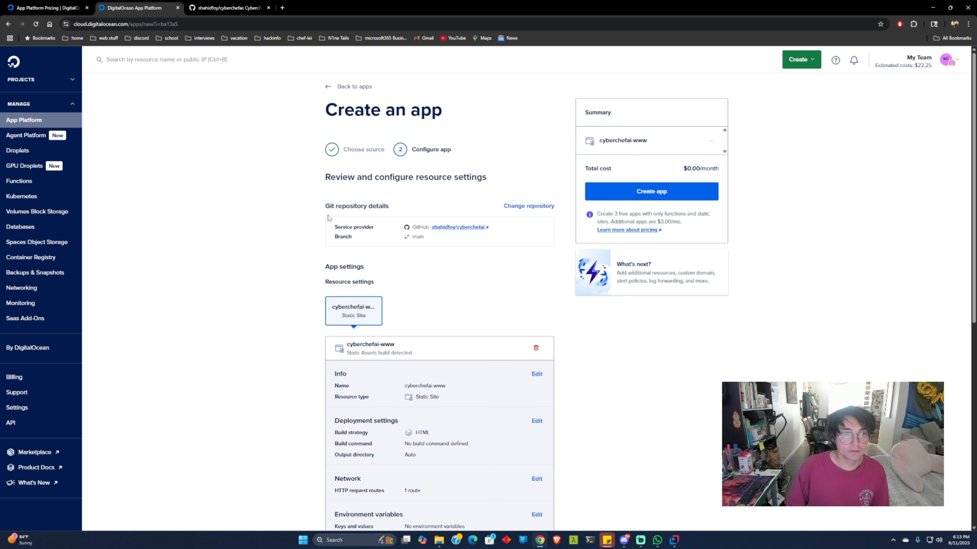
pyautogui.scroll(-3, 460, 211)
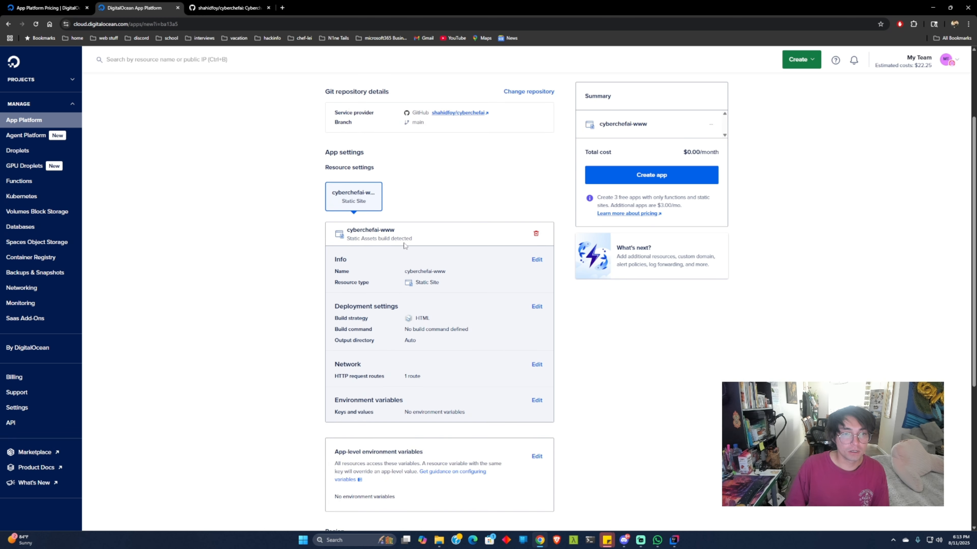
pyautogui.scroll(-1, 423, 278)
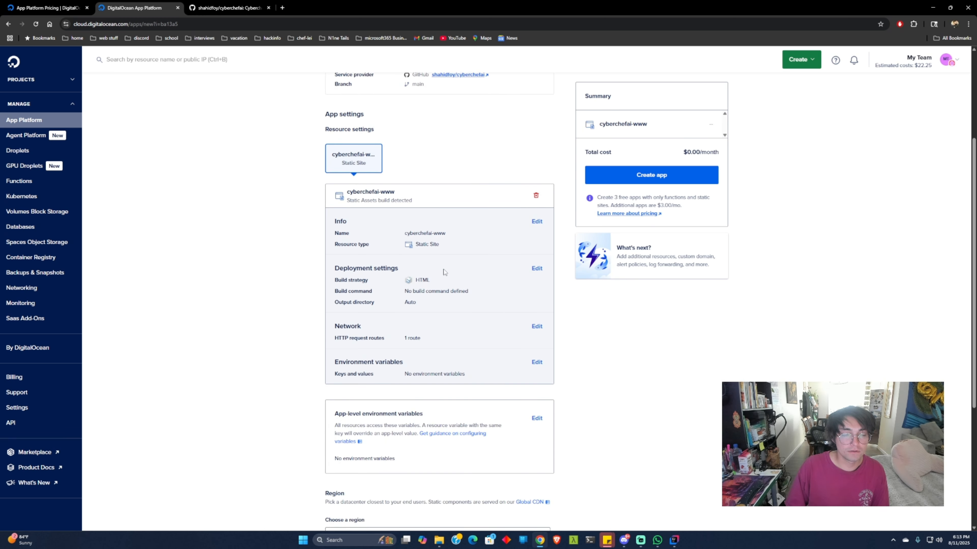
pyautogui.scroll(-1, 447, 338)
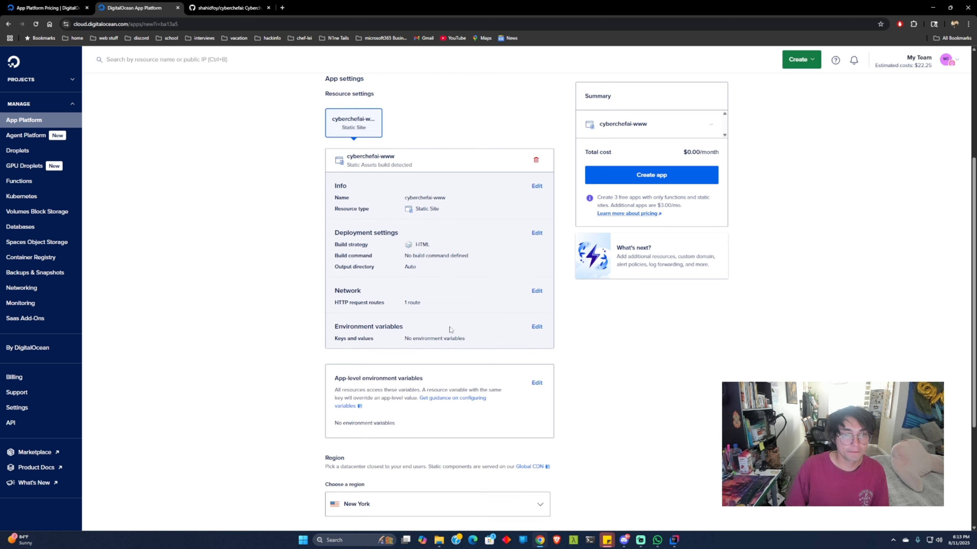
# Step: Keep New York as the region and shark-app as the app name, and create the app
pyautogui.scroll(-4, 528, 199)
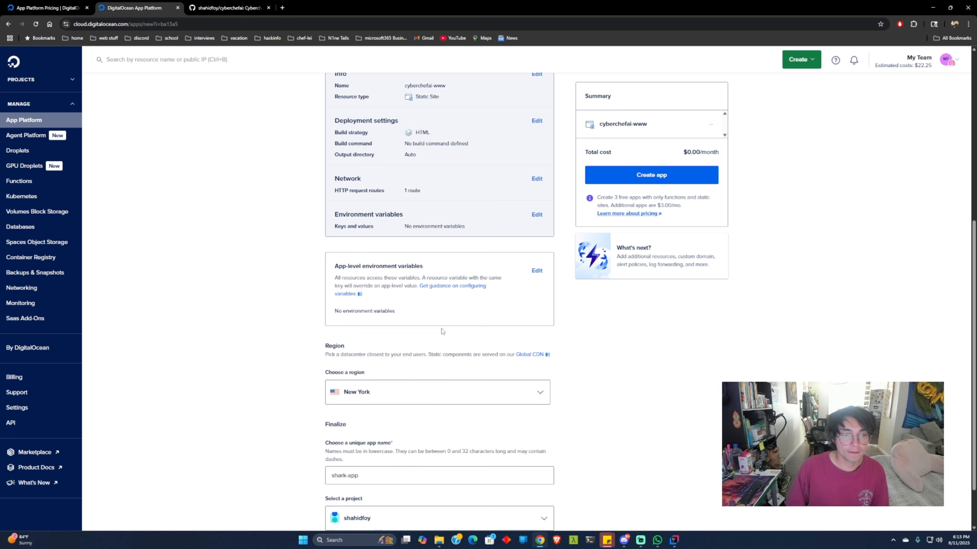
pyautogui.click(422, 331)
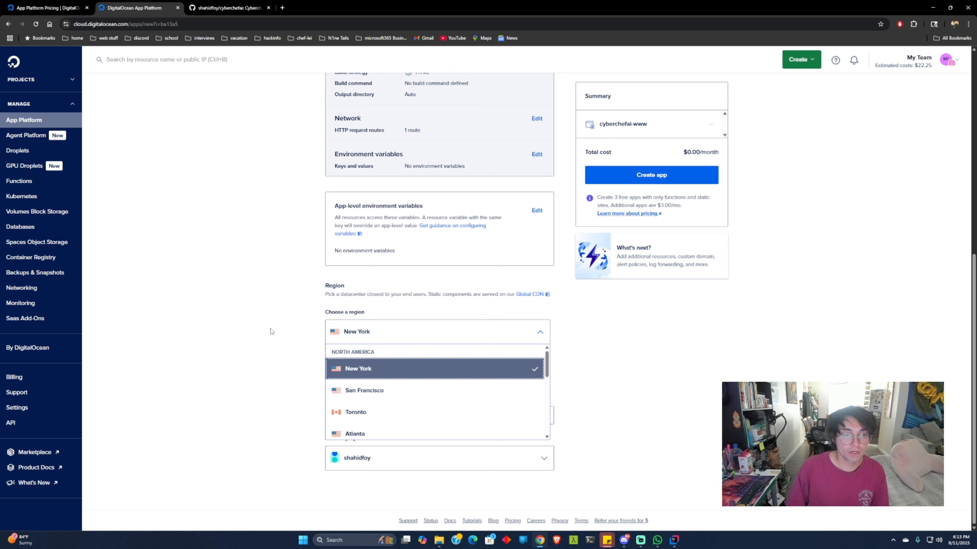
pyautogui.click(416, 331)
pyautogui.click(410, 329)
pyautogui.click(403, 328)
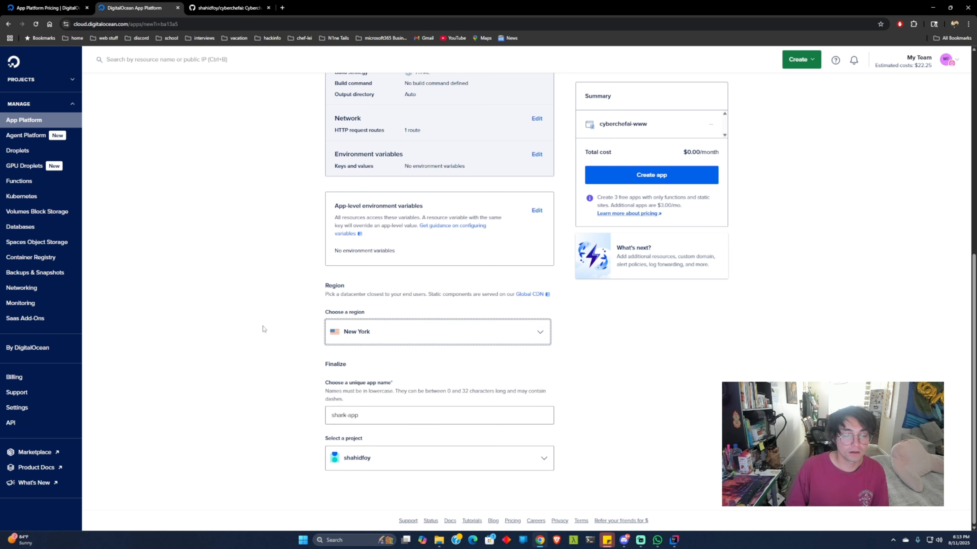
pyautogui.press('Tab')
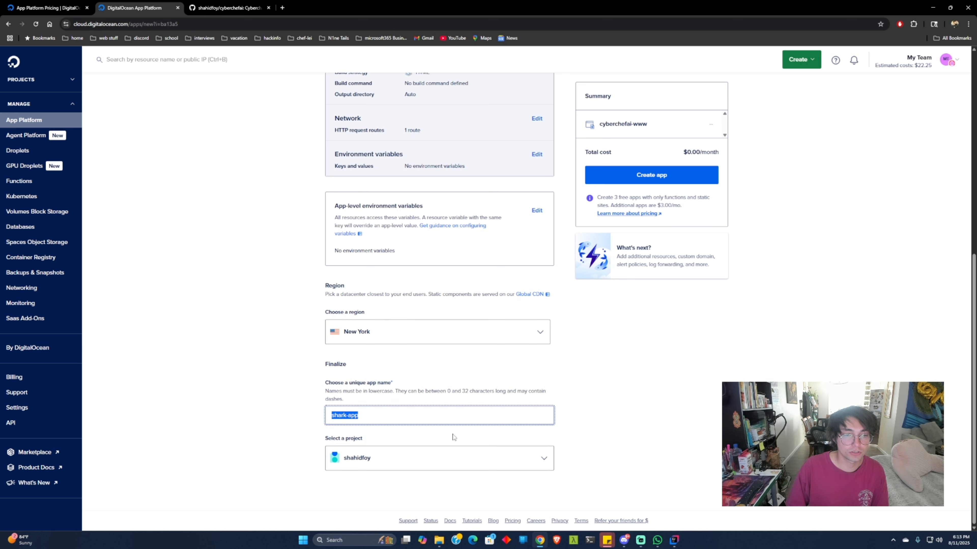
pyautogui.scroll(8, 577, 402)
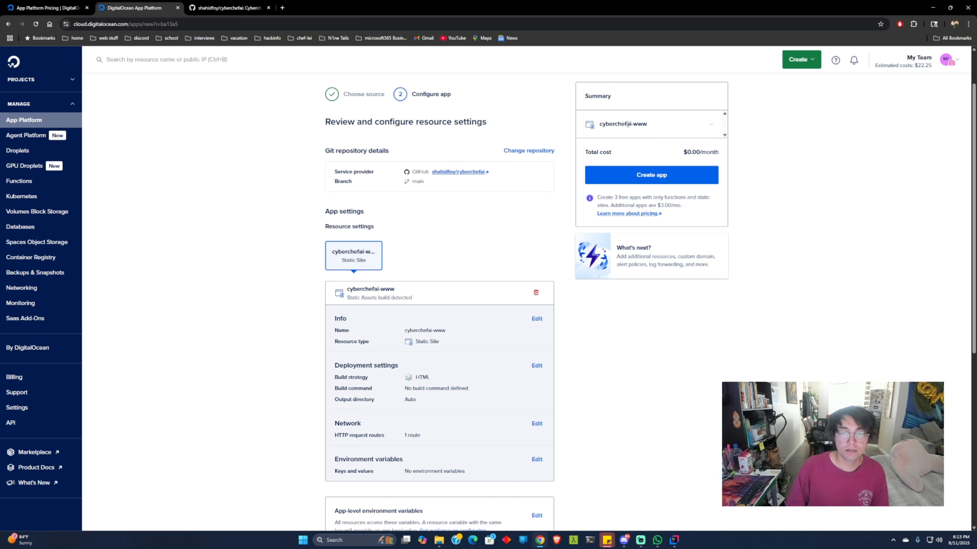
pyautogui.click(650, 181)
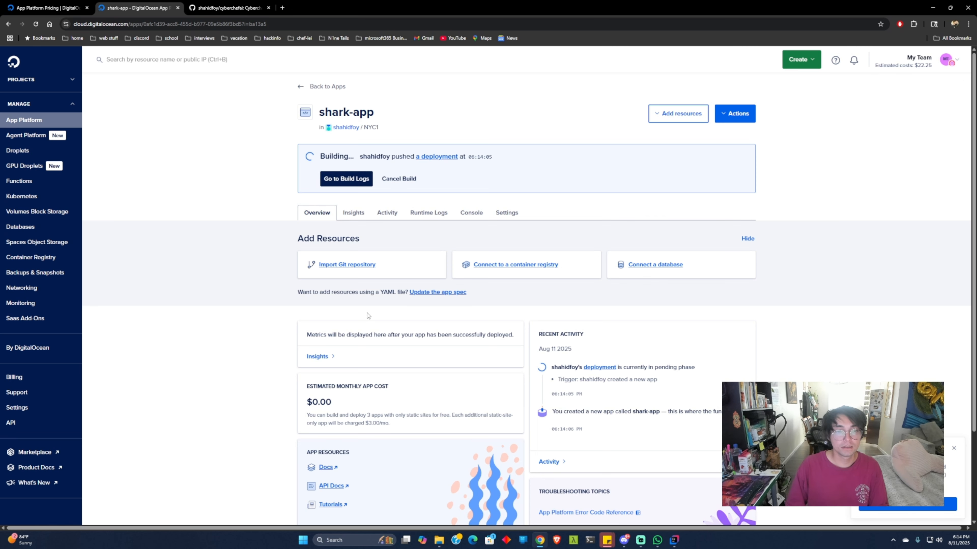
# Step: Review the shark-app overview and open the build logs of its running deployment
pyautogui.scroll(-2, 479, 327)
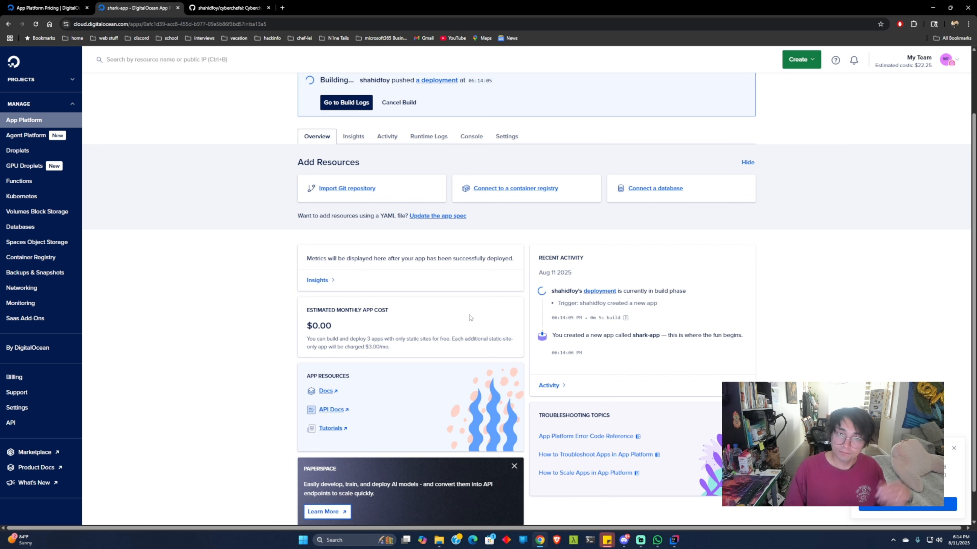
pyautogui.scroll(2, 407, 206)
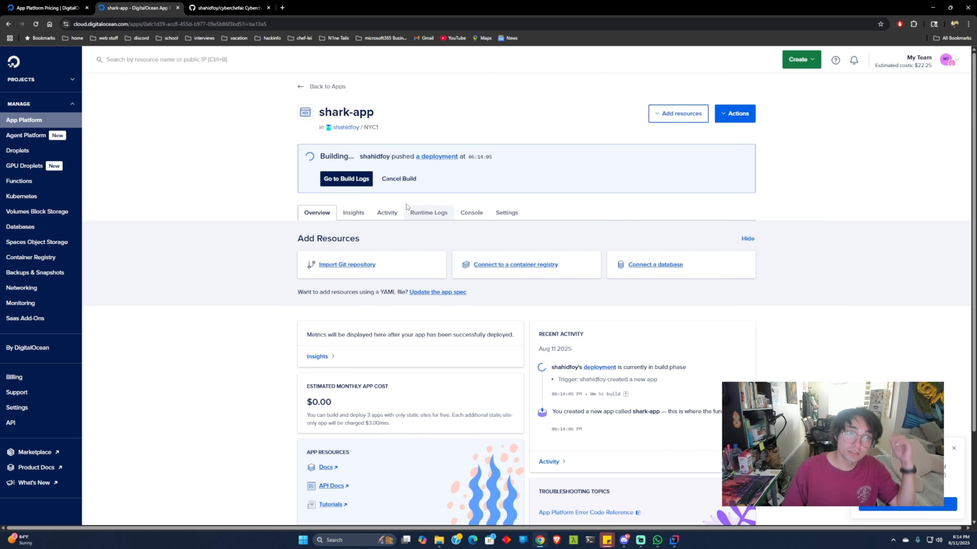
pyautogui.rightClick(353, 177)
pyautogui.click(339, 178)
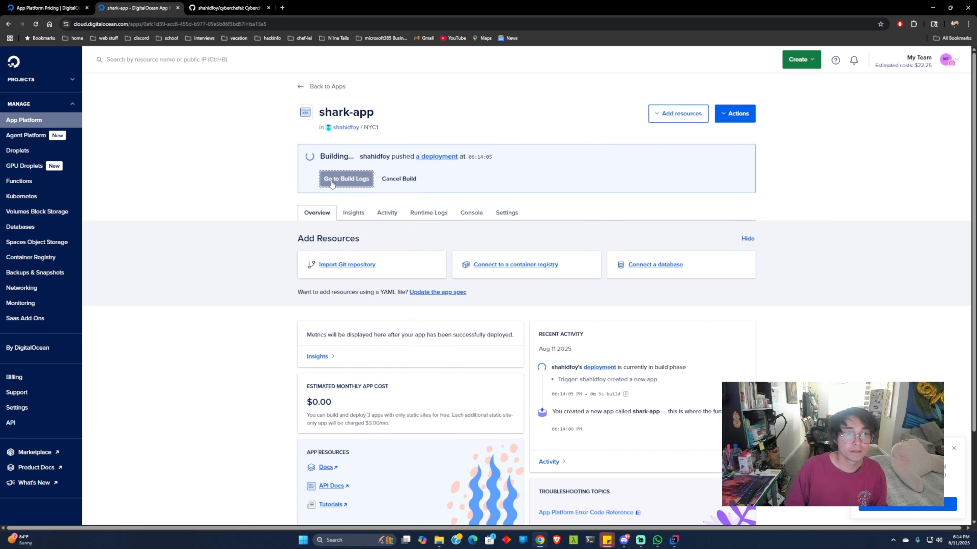
pyautogui.scroll(-1, 434, 272)
pyautogui.scroll(-3, 435, 271)
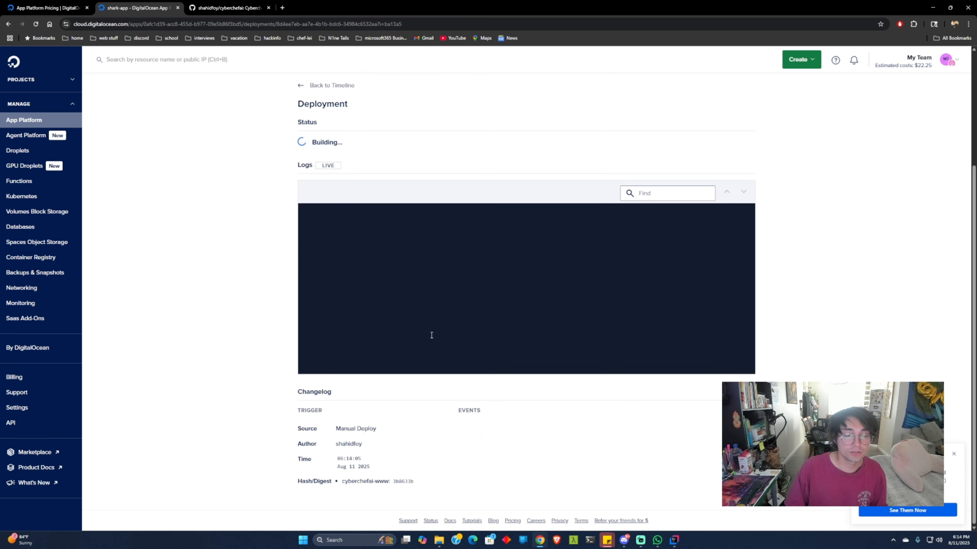
pyautogui.scroll(2, 431, 335)
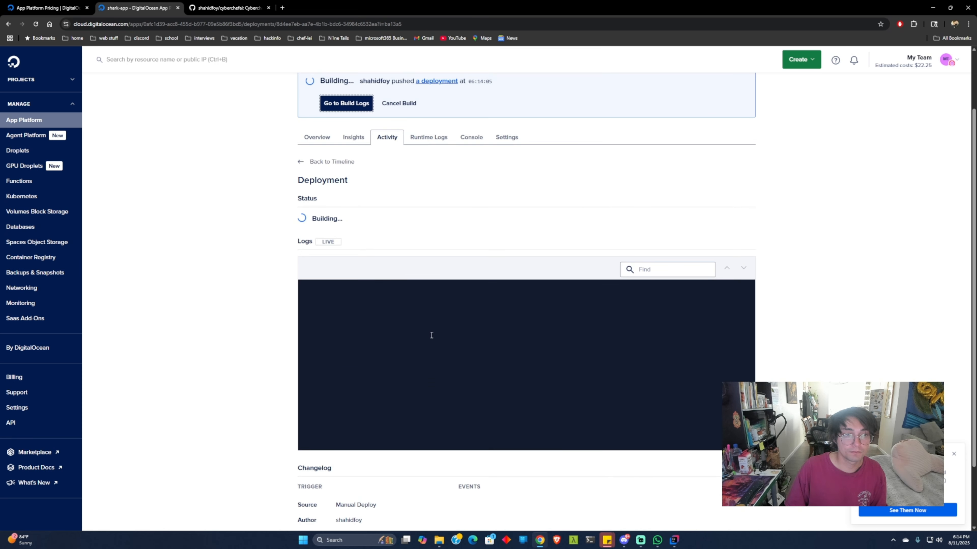
# Step: Look through the app-level settings of shark-app and return to its overview
pyautogui.click(507, 137)
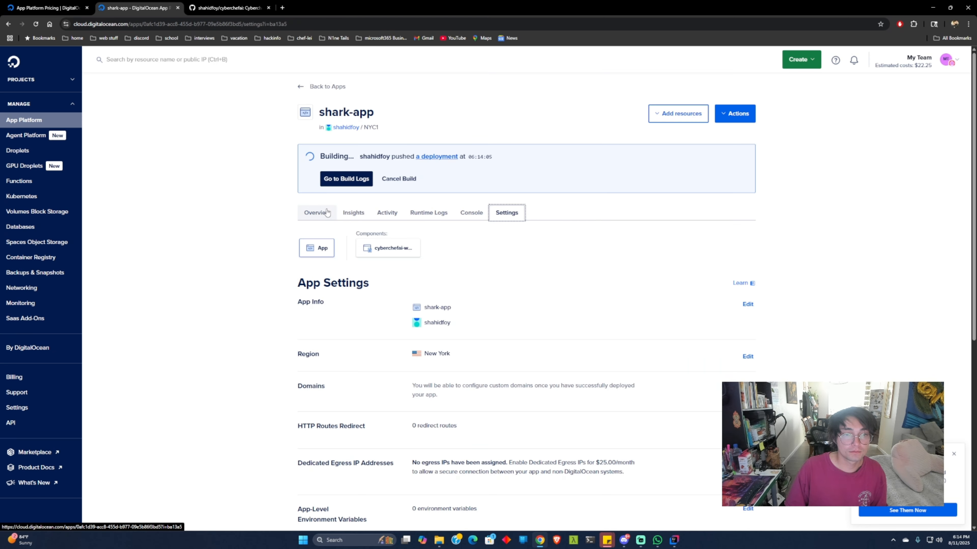
pyautogui.scroll(-2, 473, 275)
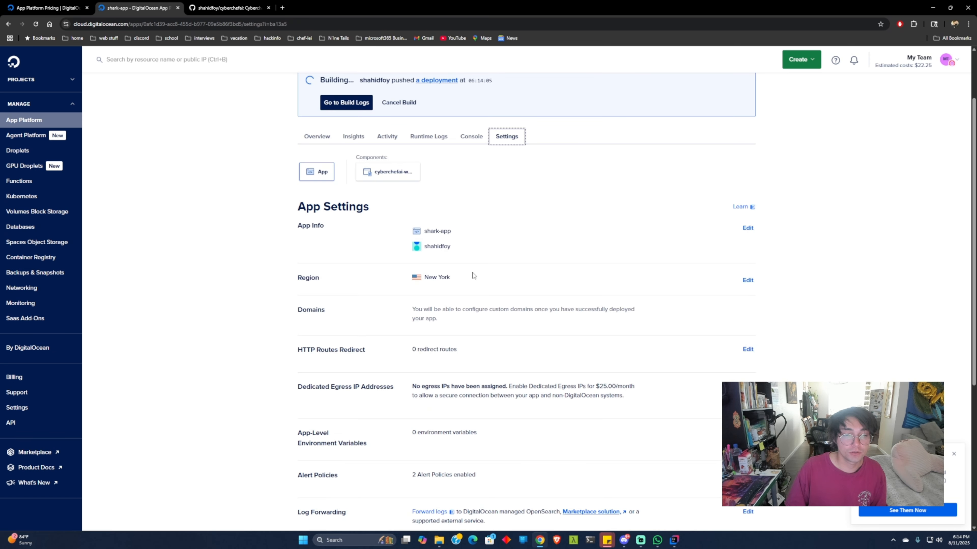
pyautogui.scroll(2, 471, 274)
pyautogui.click(316, 215)
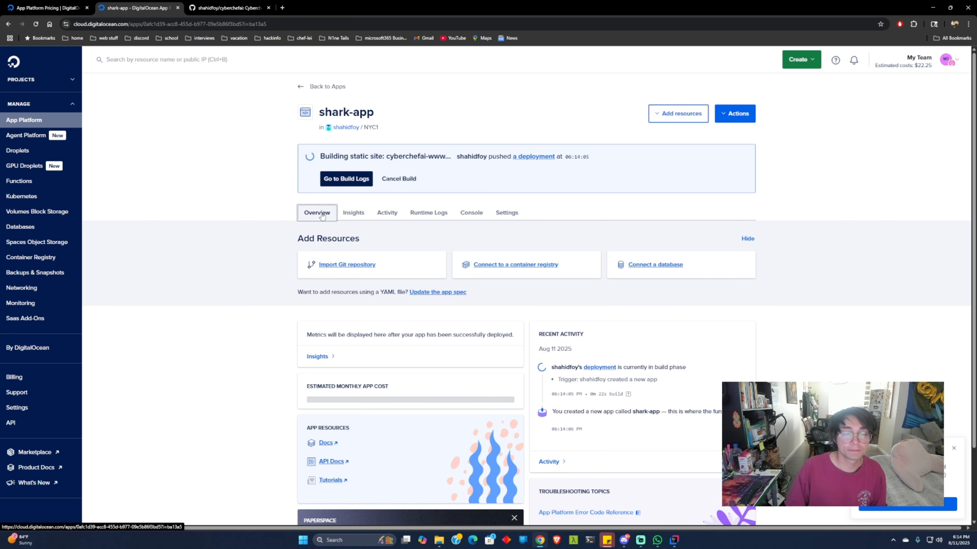
# Step: Reopen the build logs and follow the cyberchefai-www deployment until it finishes
pyautogui.click(346, 179)
pyautogui.scroll(-2, 300, 268)
pyautogui.scroll(-1, 300, 268)
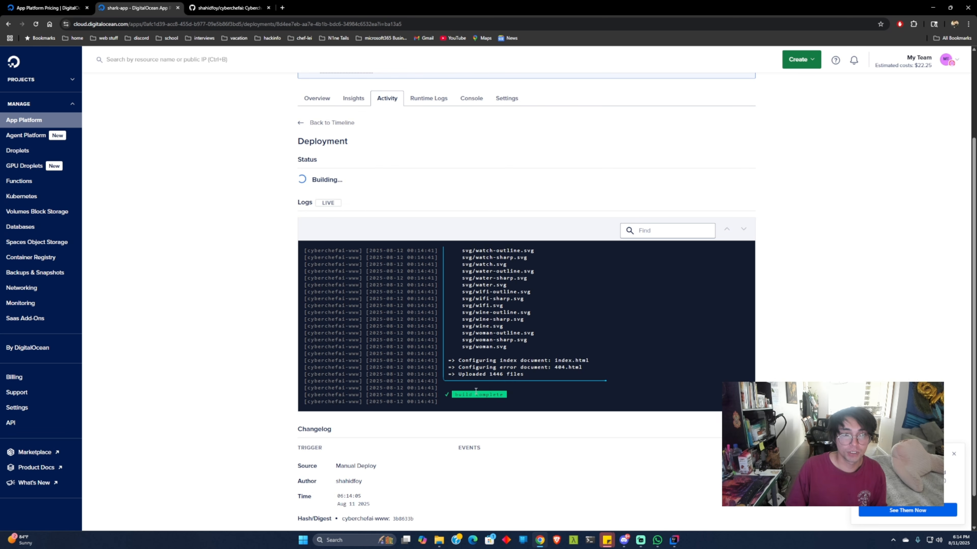
pyautogui.scroll(-1, 476, 391)
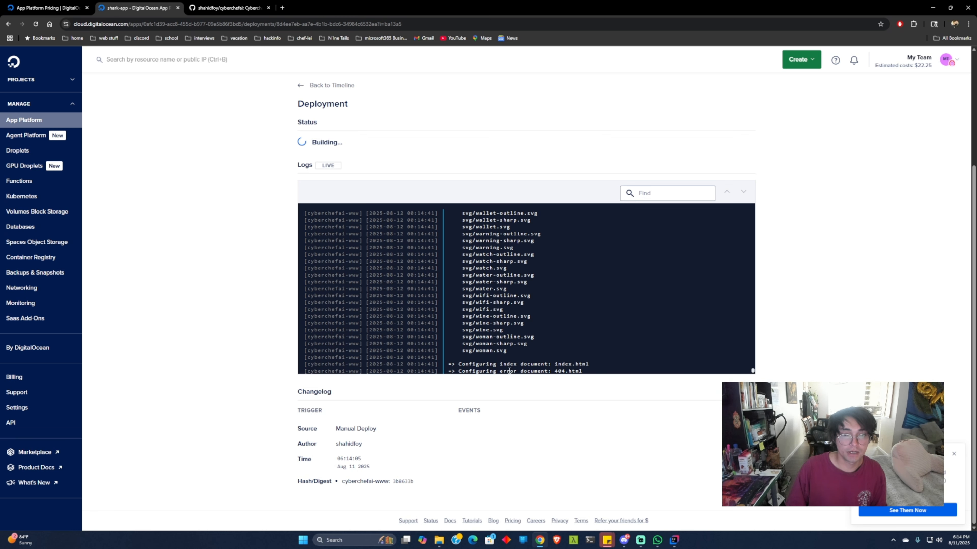
pyautogui.scroll(4, 255, 304)
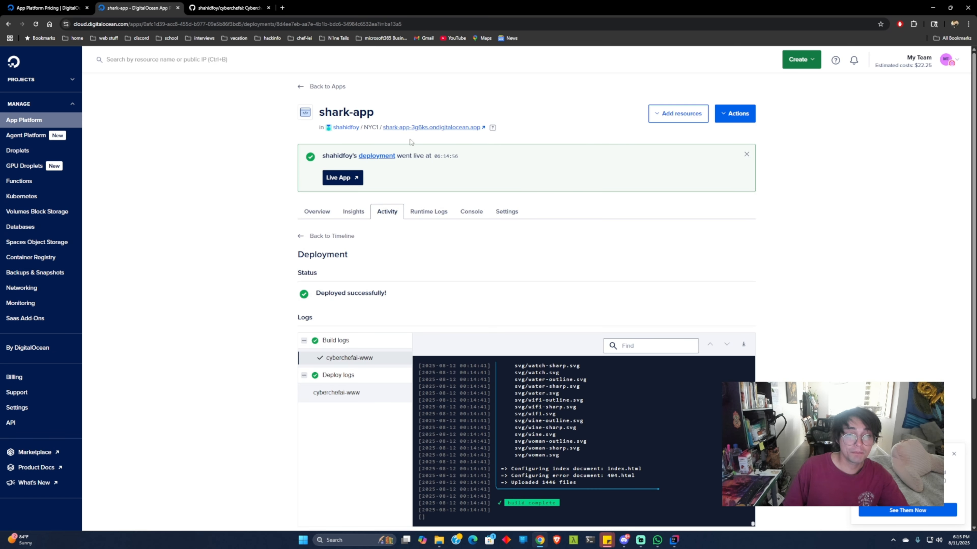
# Step: Open the live shark-app site from its ondigitalocean.app address and inspect the home page in the browser's developer tools
pyautogui.click(430, 128)
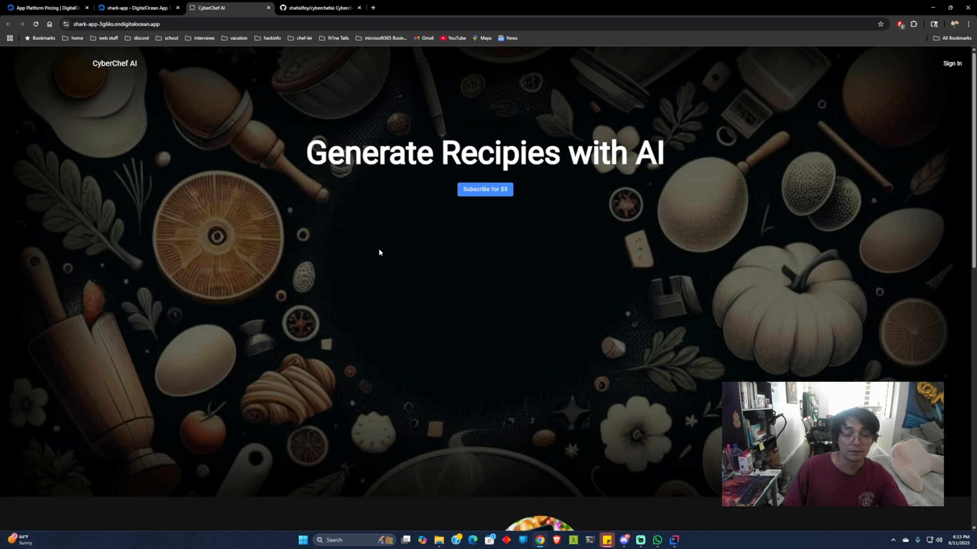
pyautogui.rightClick(379, 250)
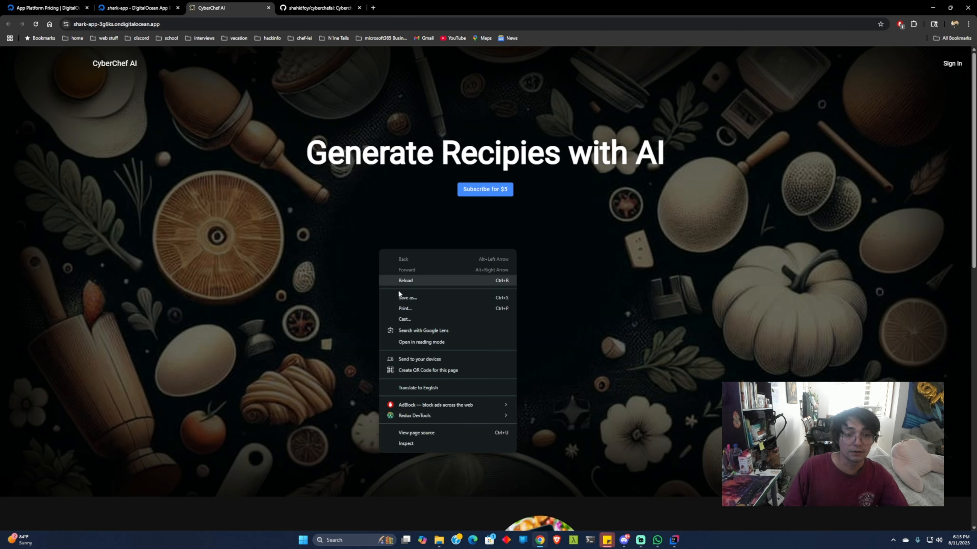
pyautogui.click(410, 441)
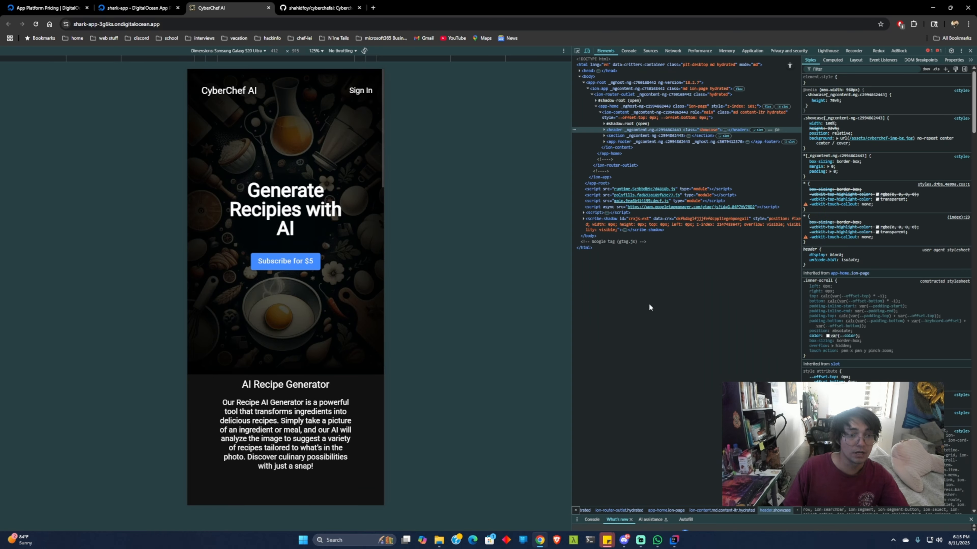
pyautogui.scroll(-3, 348, 300)
pyautogui.scroll(3, 349, 303)
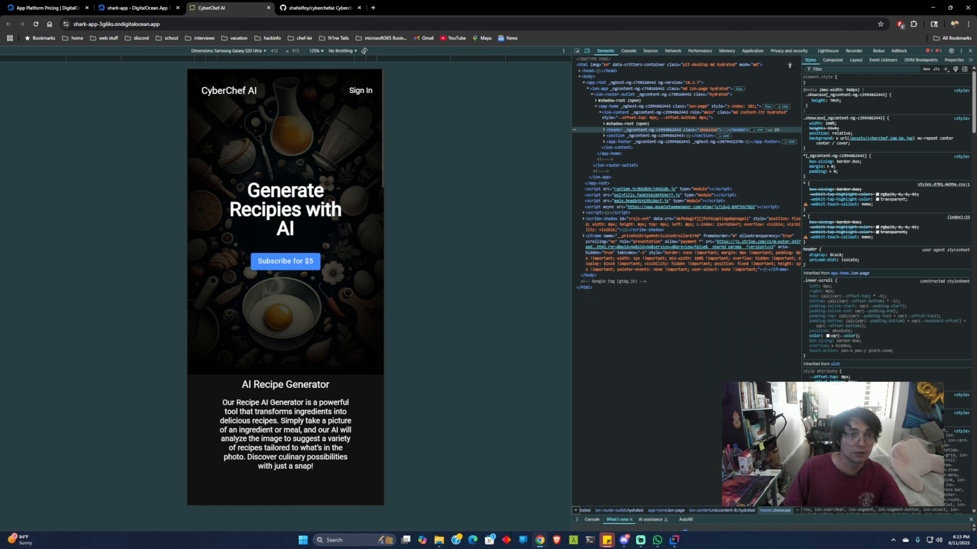
# Step: Test the live site's Sign In, FAQ and Log In links, returning to the home page after each
pyautogui.click(359, 92)
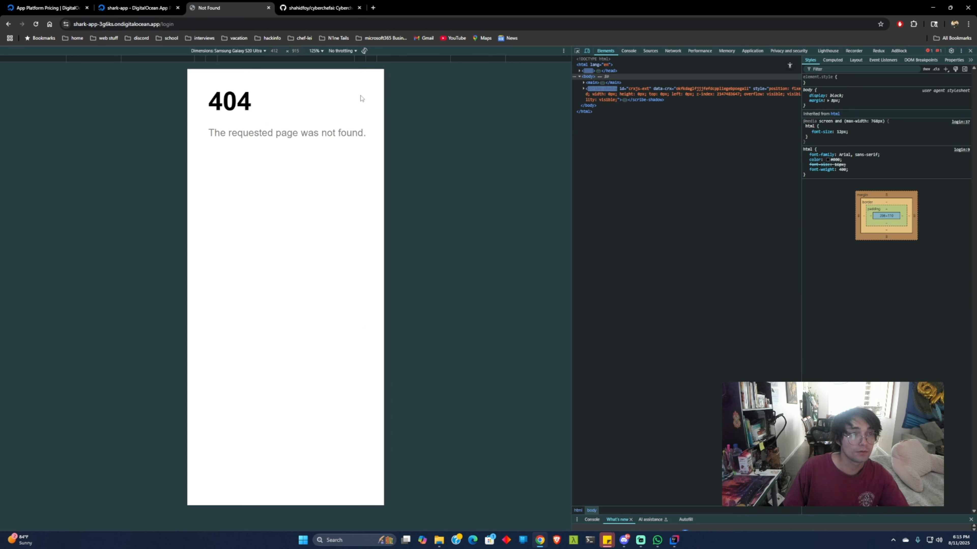
pyautogui.click(6, 24)
pyautogui.scroll(-15, 283, 346)
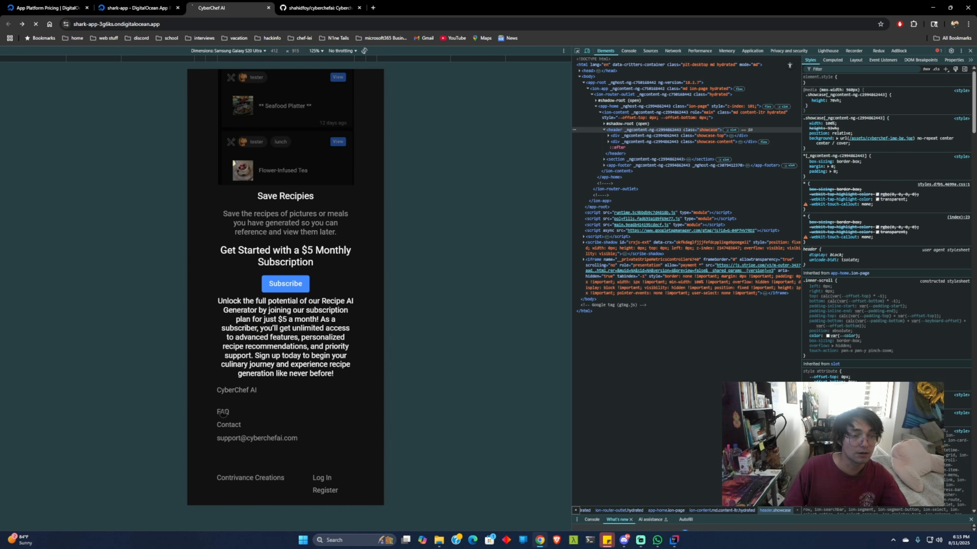
pyautogui.click(7, 26)
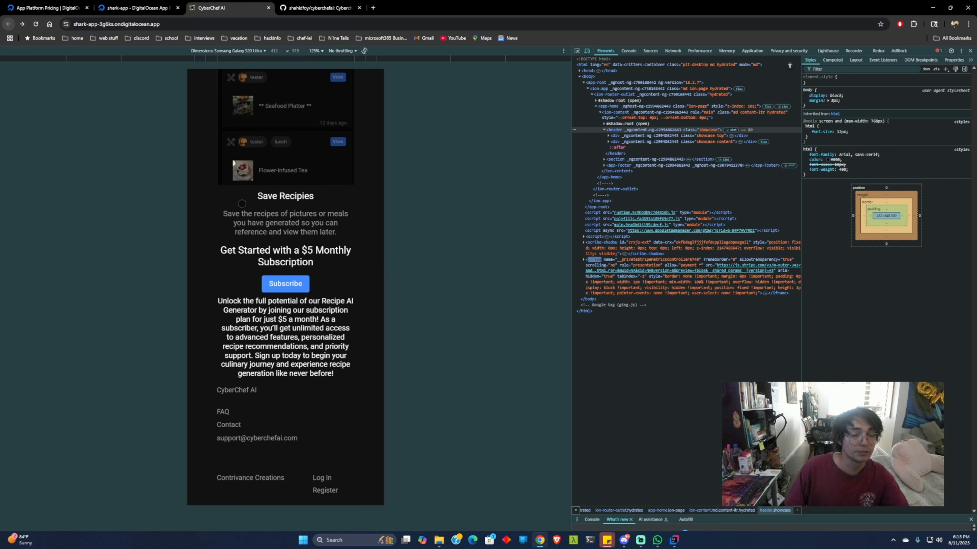
pyautogui.click(323, 478)
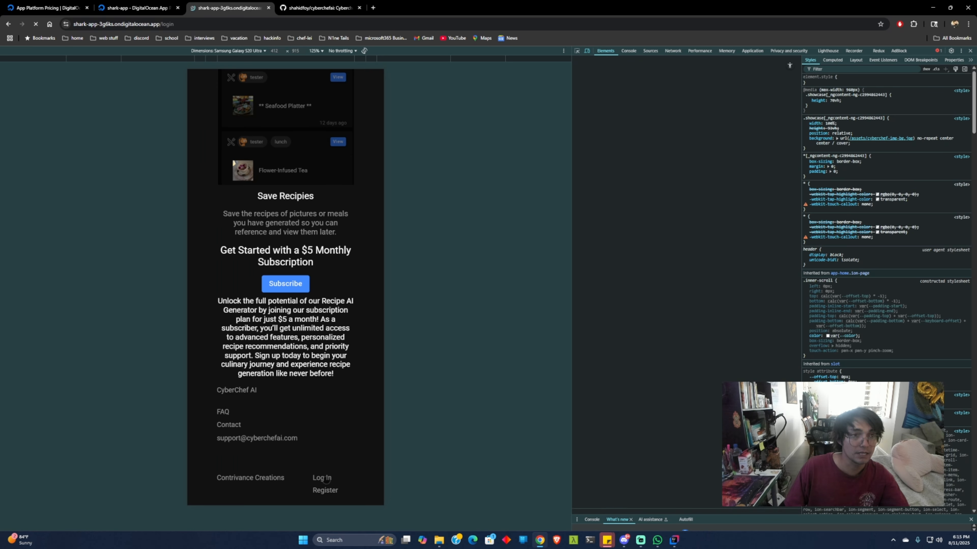
pyautogui.click(8, 26)
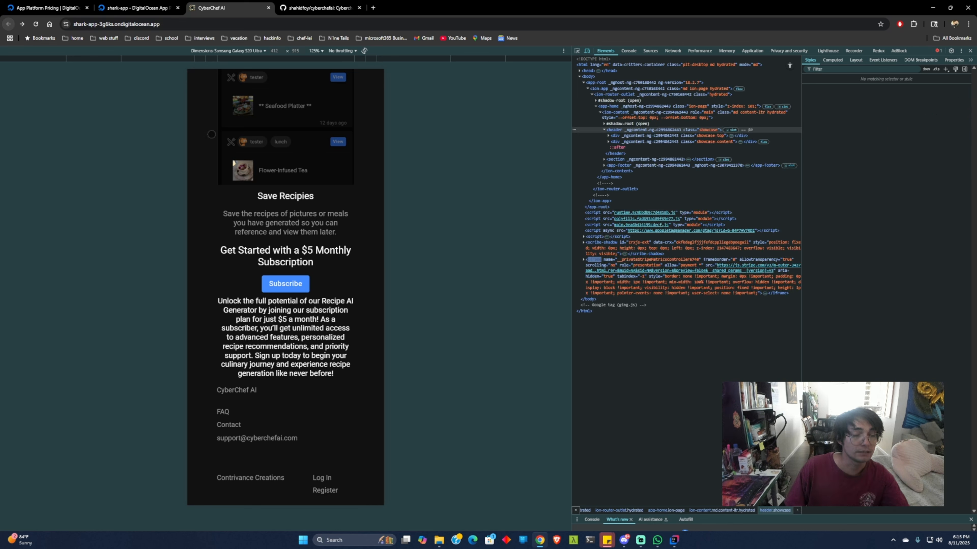
# Step: Switch back to DigitalOcean and, in the cyberchefai-www component settings, choose Catchall for custom pages with index.html as the page name
pyautogui.click(139, 11)
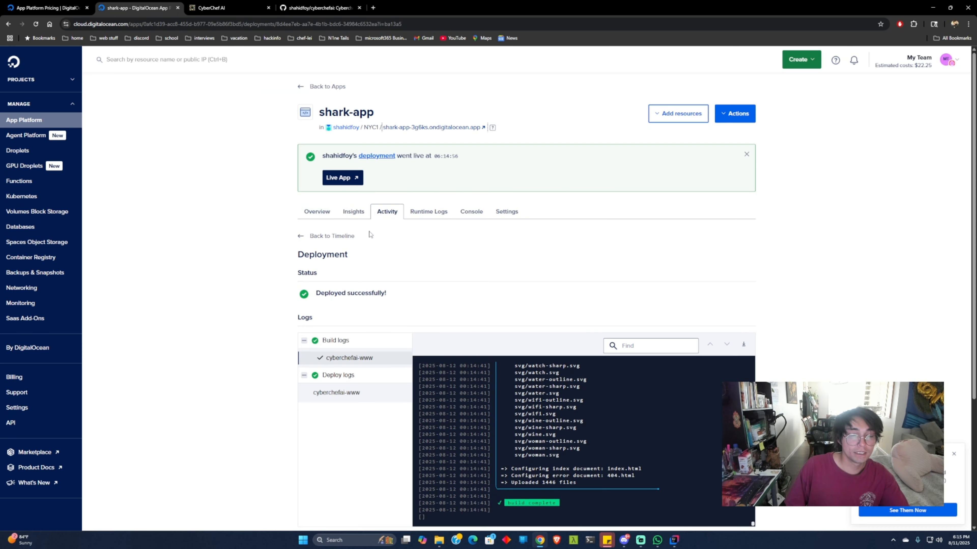
pyautogui.click(502, 215)
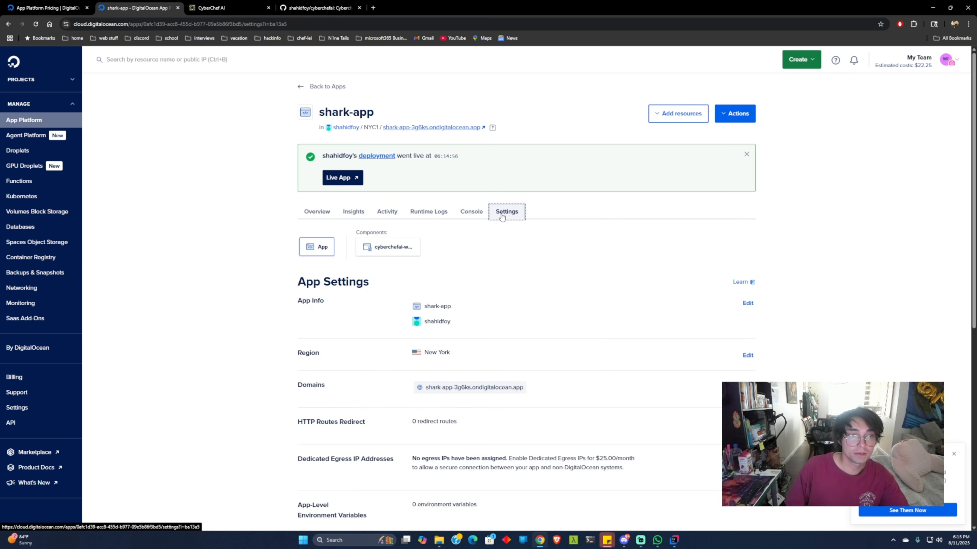
pyautogui.click(387, 251)
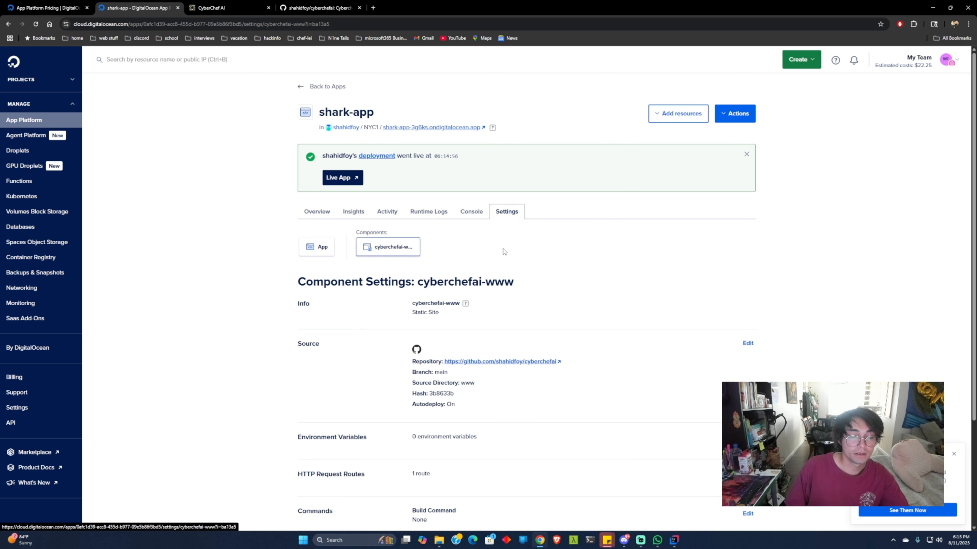
pyautogui.scroll(-3, 505, 252)
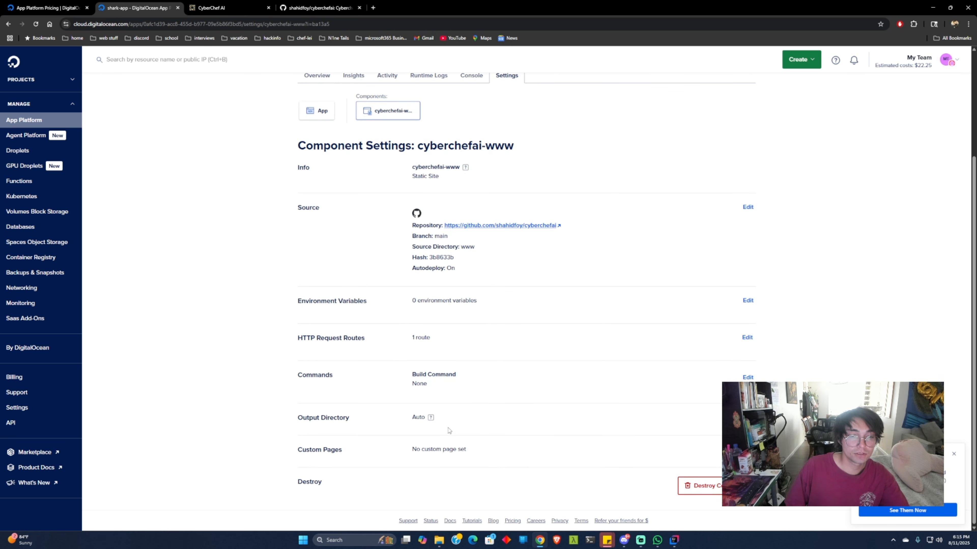
pyautogui.click(747, 450)
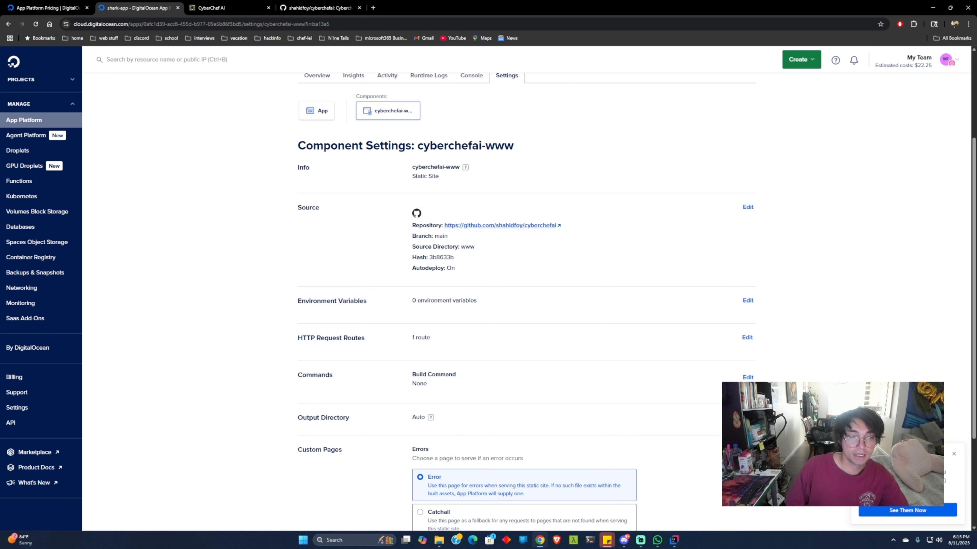
pyautogui.scroll(-3, 648, 439)
pyautogui.click(421, 403)
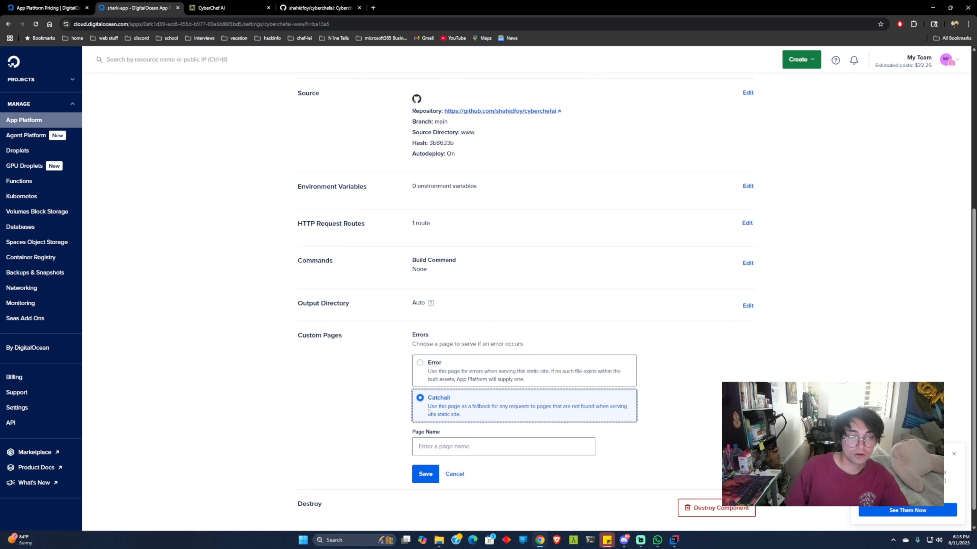
pyautogui.click(452, 446)
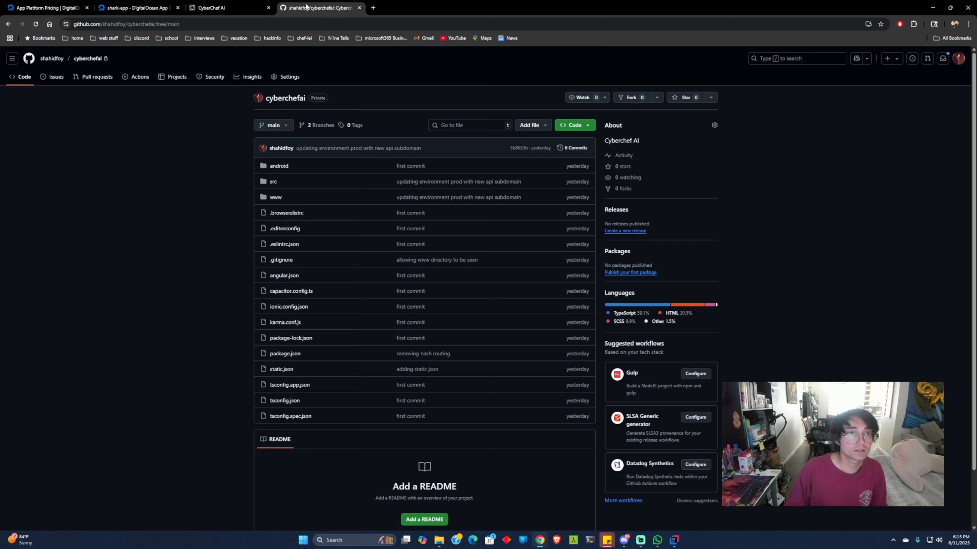
# Step: Switch to the cyberchefai repository on GitHub and locate index.html in the www folder
pyautogui.click(319, 7)
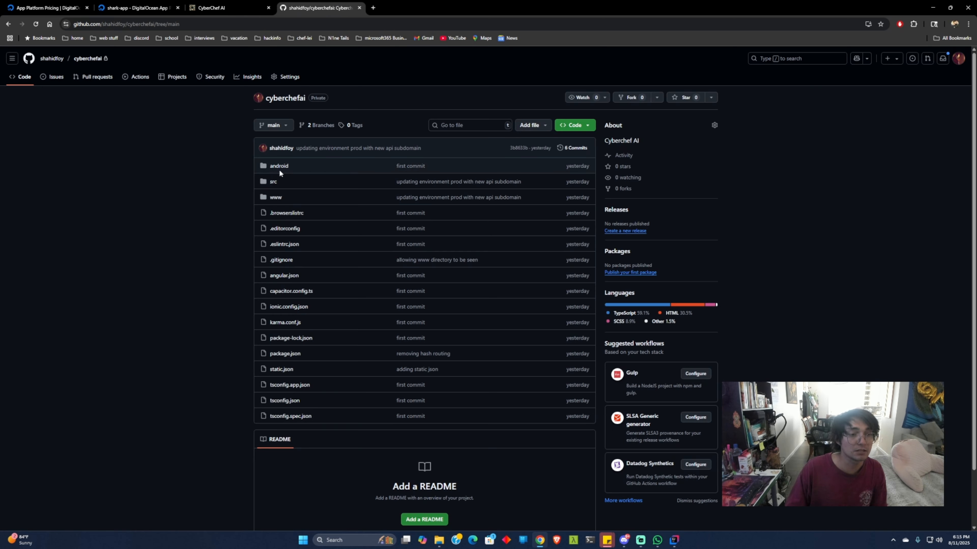
pyautogui.click(275, 197)
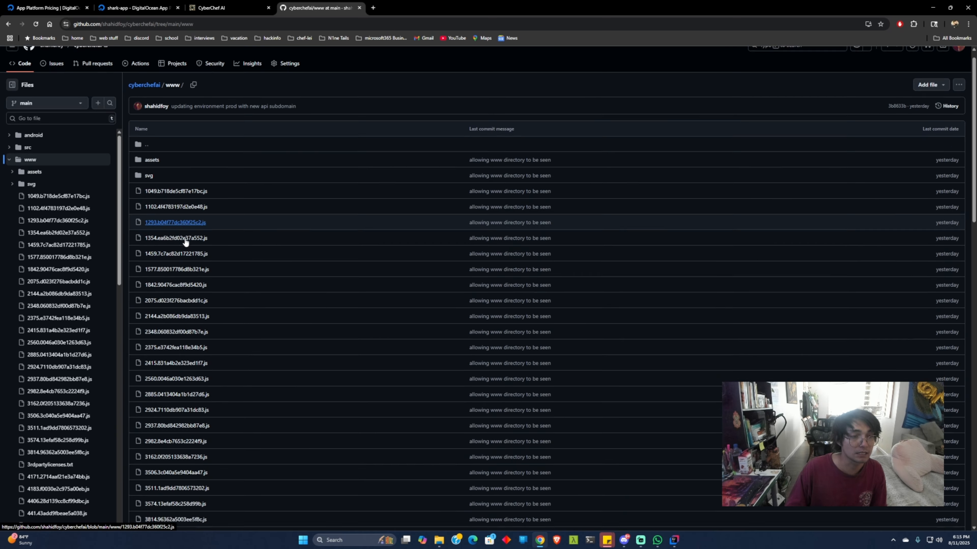
pyautogui.scroll(-20, 190, 233)
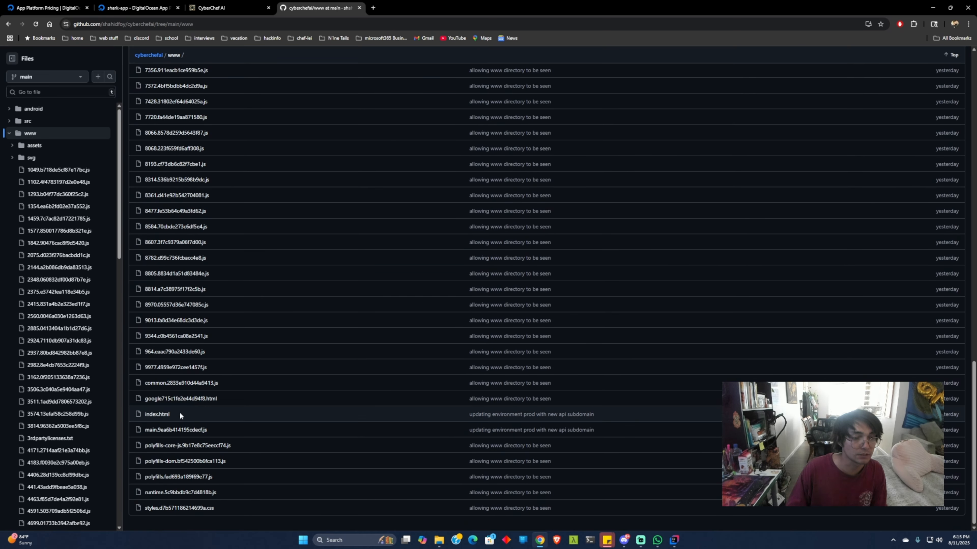
pyautogui.moveTo(179, 412); pyautogui.dragTo(134, 411)
pyautogui.click(139, 12)
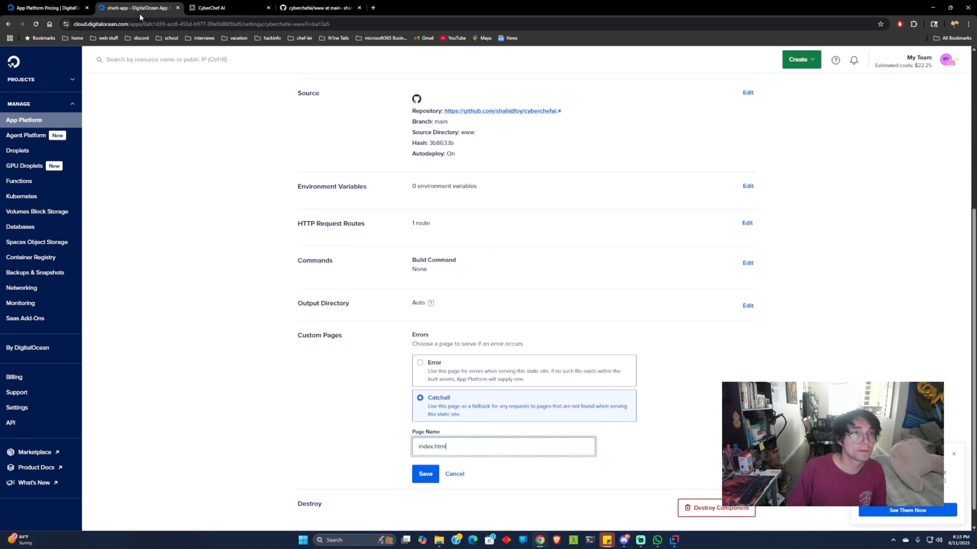
# Step: On the live CyberChef AI site, try the Sign In link, highlight the /login route in the address, and check the GitHub www folder again
pyautogui.click(226, 11)
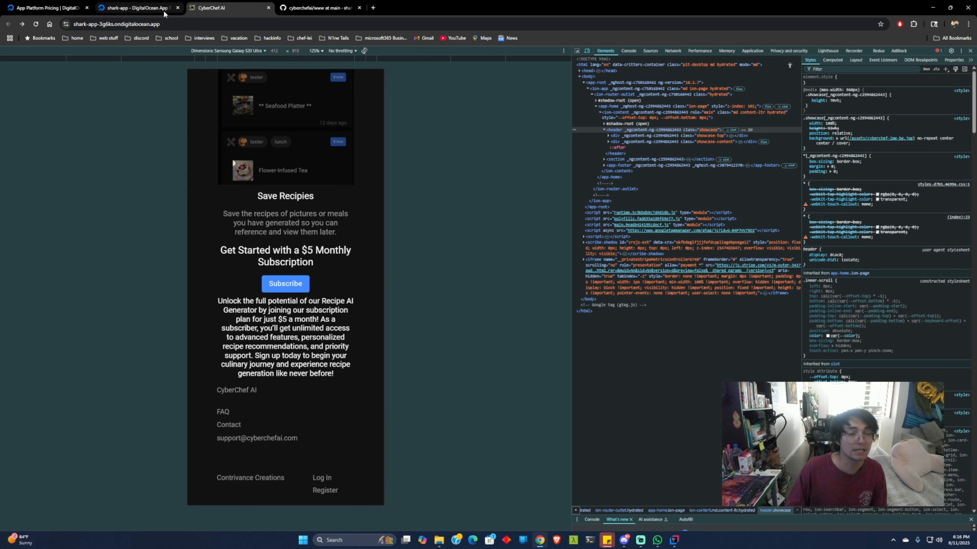
pyautogui.scroll(15, 302, 235)
pyautogui.scroll(3, 302, 235)
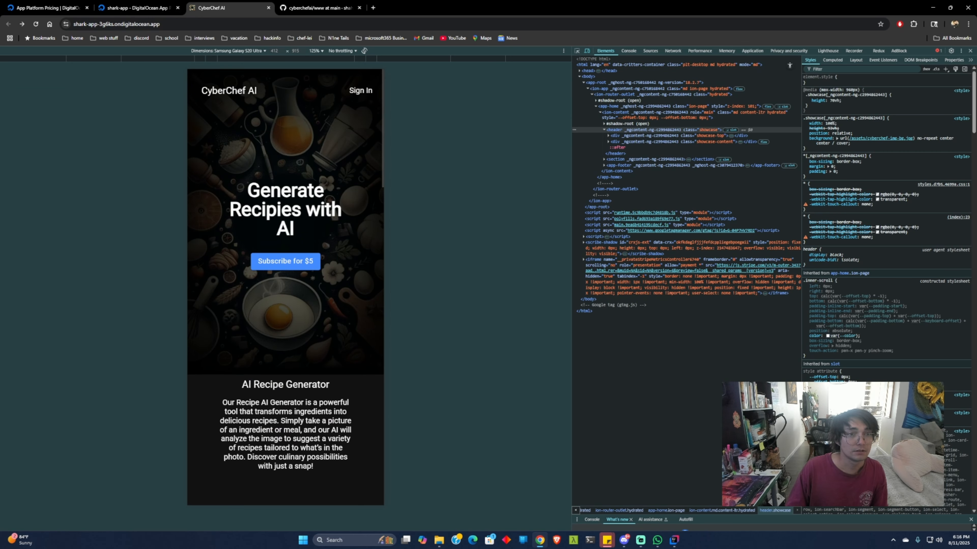
pyautogui.click(356, 92)
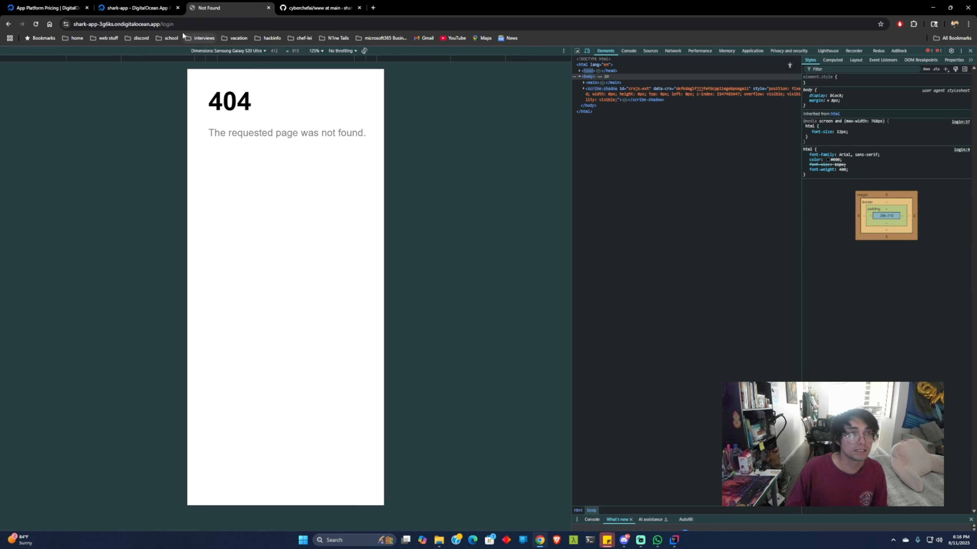
pyautogui.moveTo(174, 23); pyautogui.dragTo(167, 24)
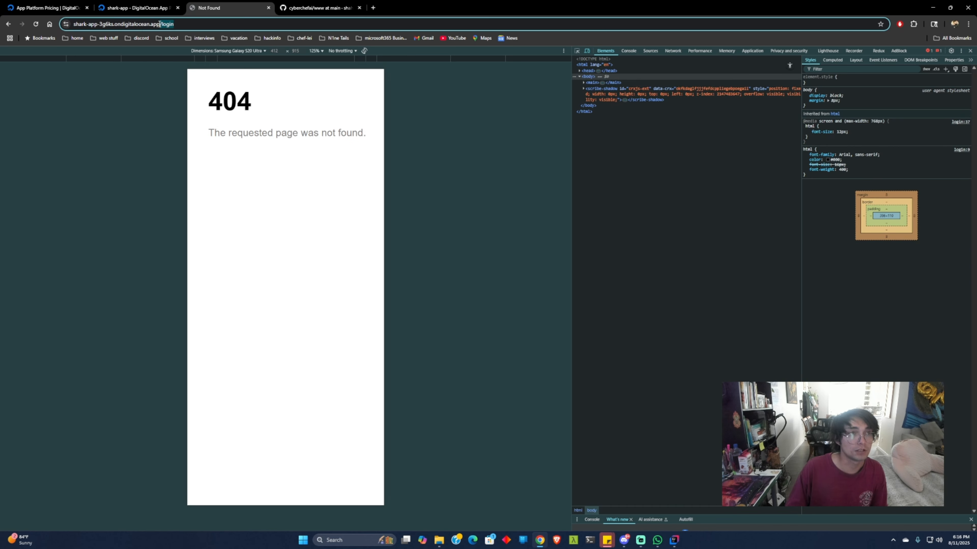
pyautogui.click(308, 8)
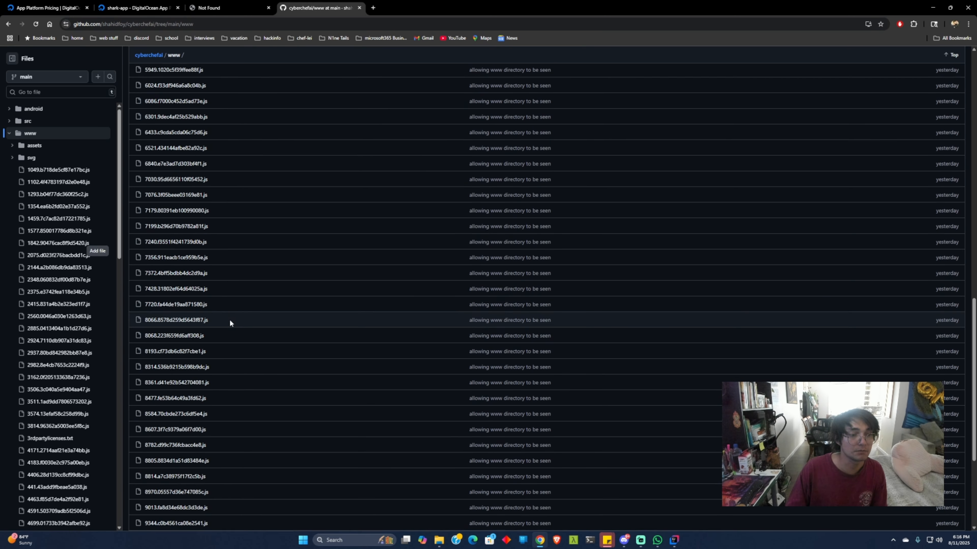
pyautogui.click(214, 7)
# Step: Return to the cyberchefai-www component settings in DigitalOcean and save the custom pages setting
pyautogui.click(136, 7)
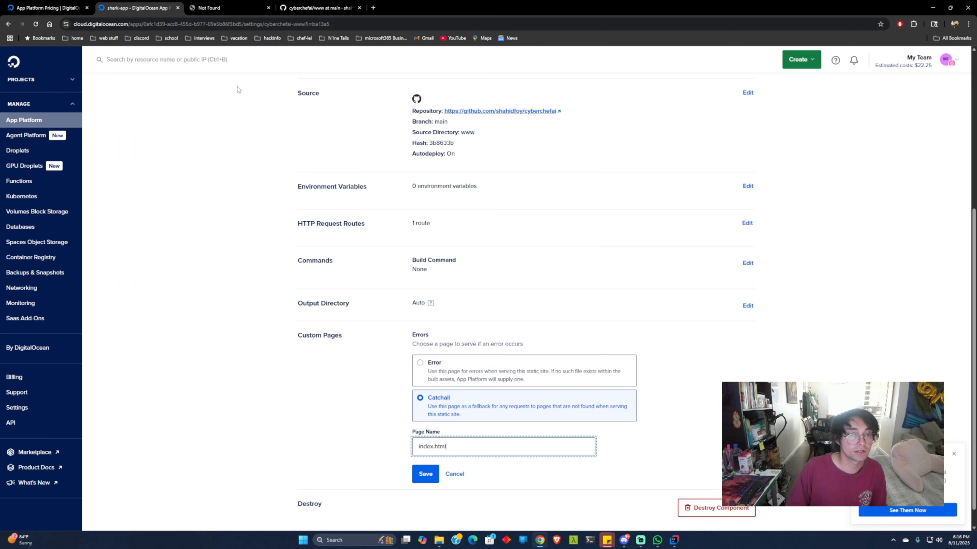
pyautogui.scroll(-1, 346, 362)
pyautogui.click(413, 453)
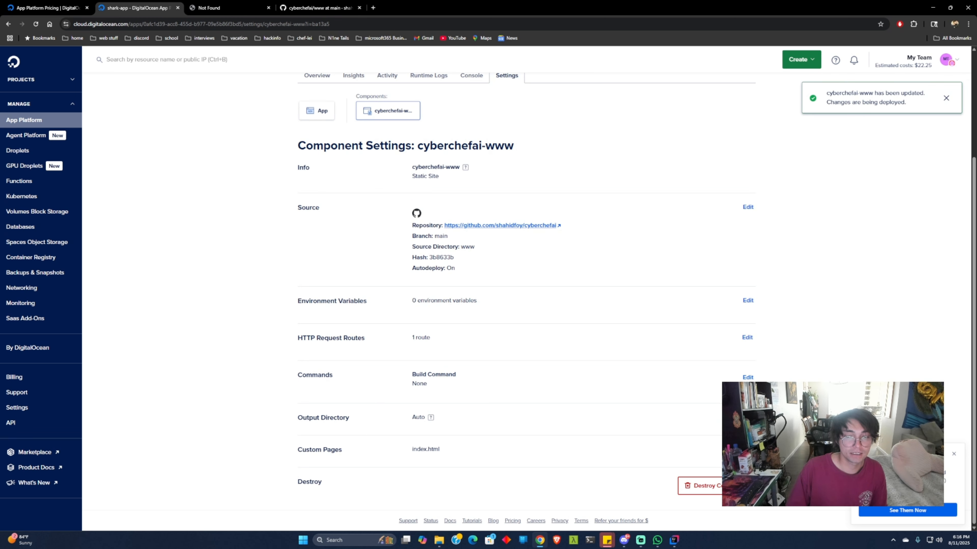
pyautogui.click(748, 450)
pyautogui.scroll(-3, 484, 453)
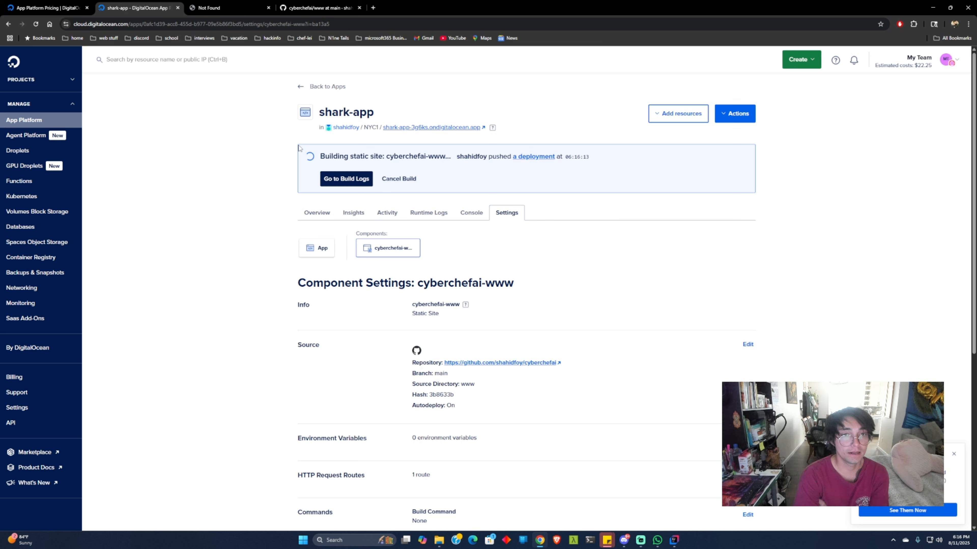
# Step: Open the build logs of the deployment triggered by the settings change and follow it until it finishes
pyautogui.click(346, 179)
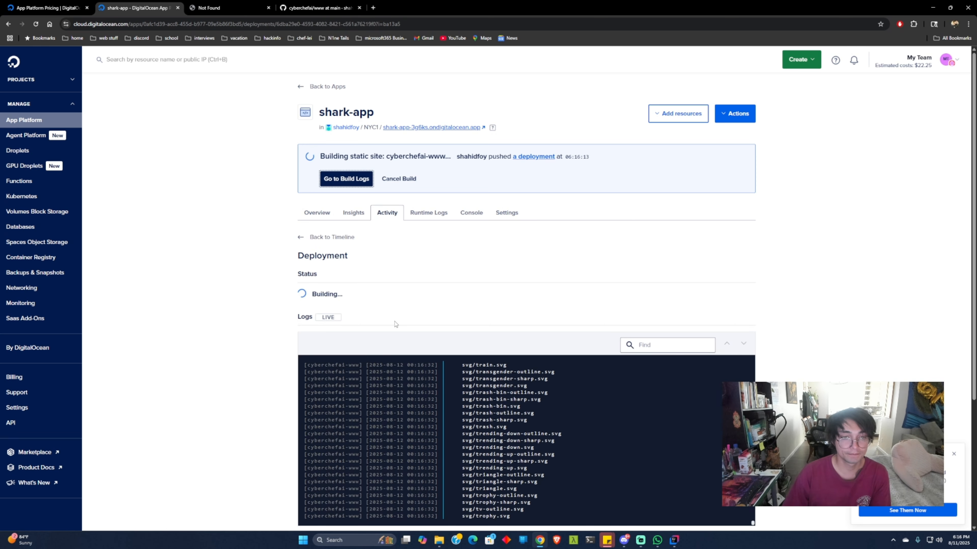
pyautogui.scroll(-3, 315, 296)
pyautogui.scroll(-1, 355, 308)
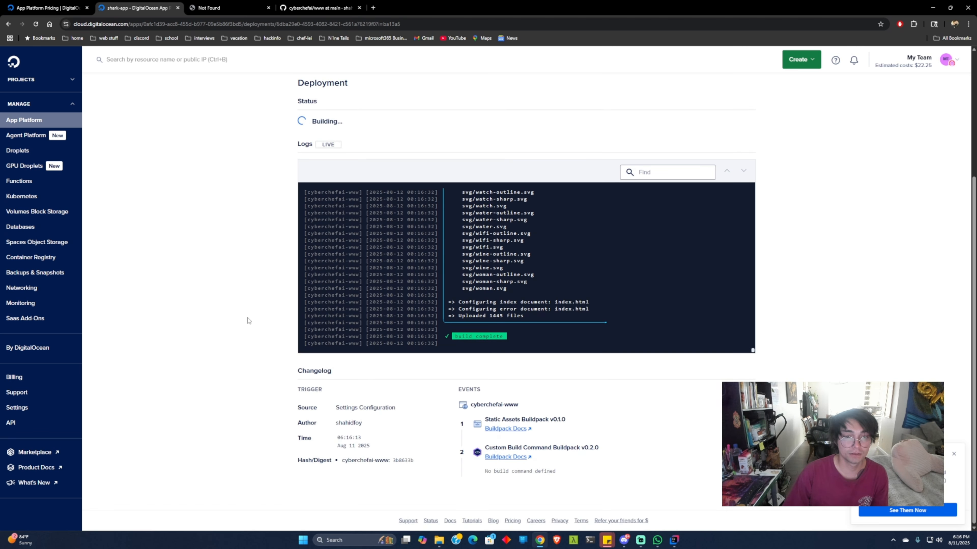
pyautogui.scroll(2, 248, 320)
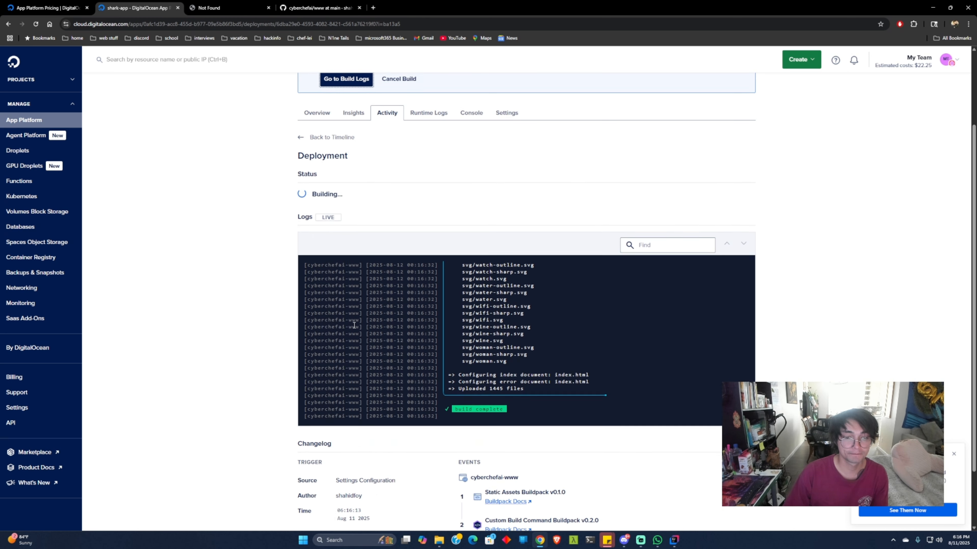
pyautogui.scroll(-2, 320, 322)
pyautogui.scroll(4, 263, 326)
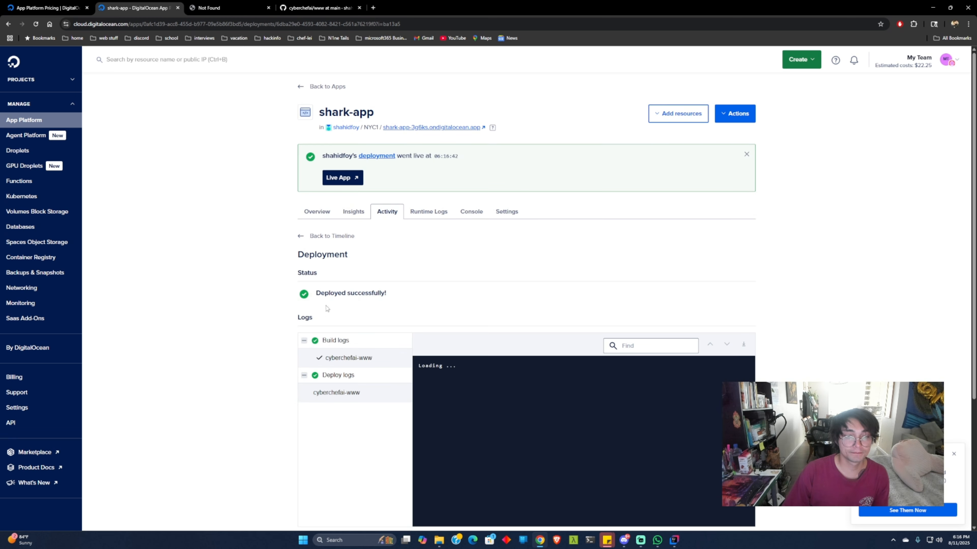
pyautogui.scroll(-5, 491, 277)
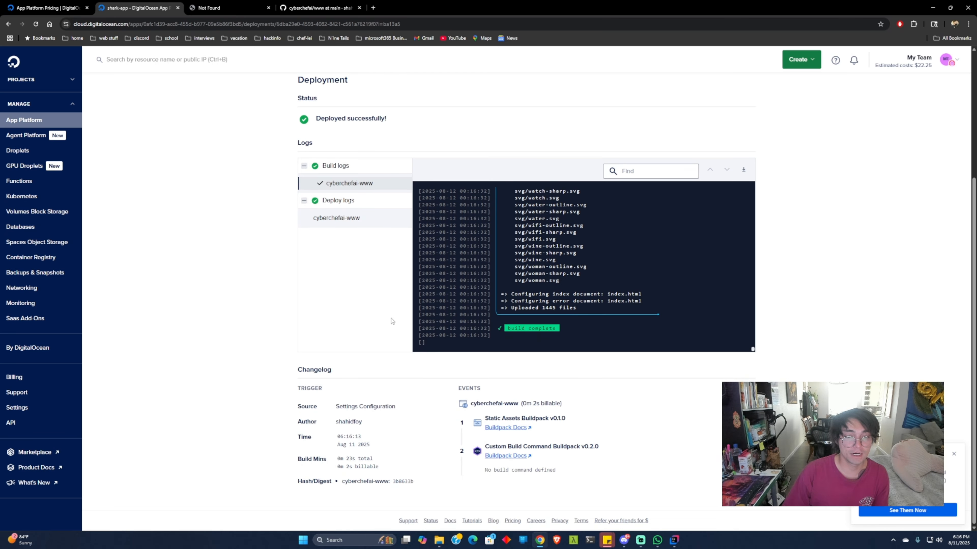
pyautogui.scroll(5, 392, 321)
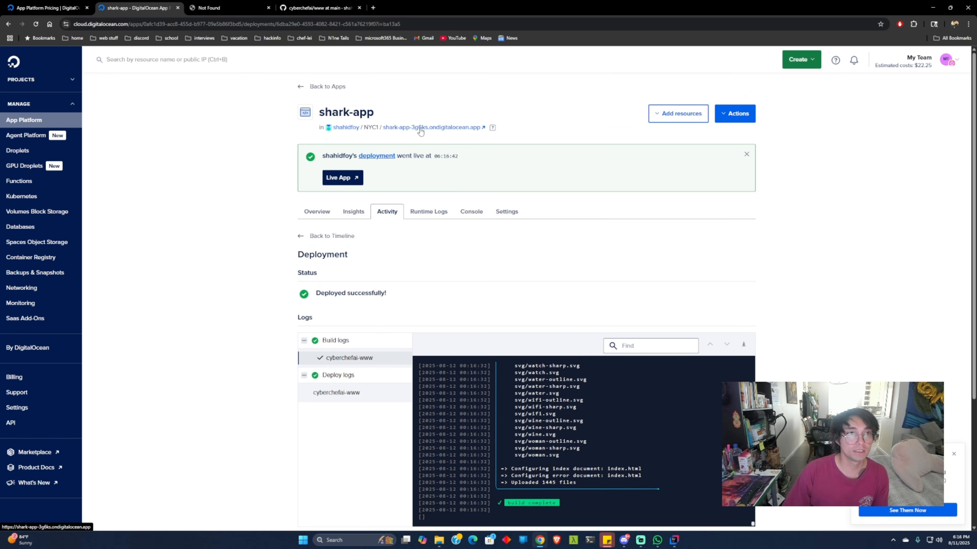
# Step: Open the redeployed site from its ondigitalocean.app address and test the Sign In, Register and CyberChef AI home links
pyautogui.click(420, 128)
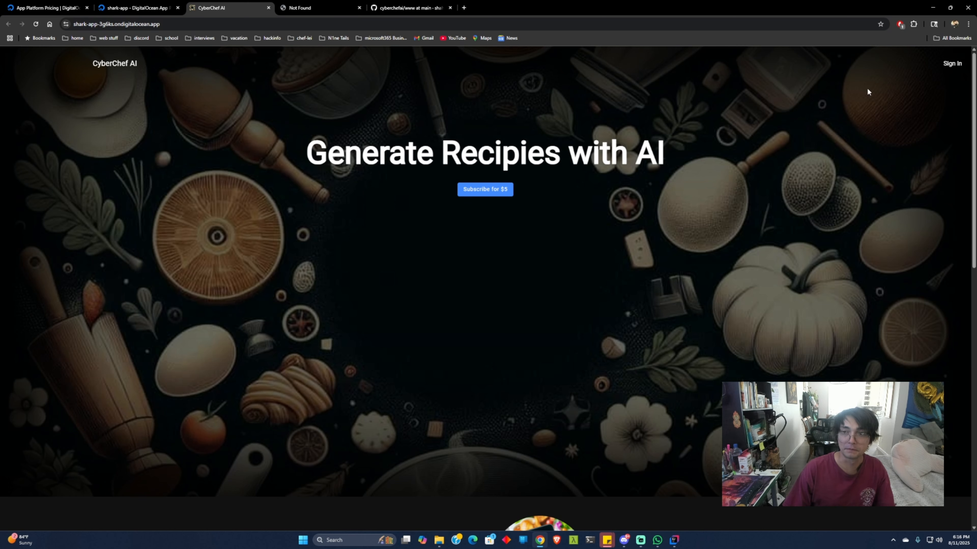
pyautogui.click(952, 64)
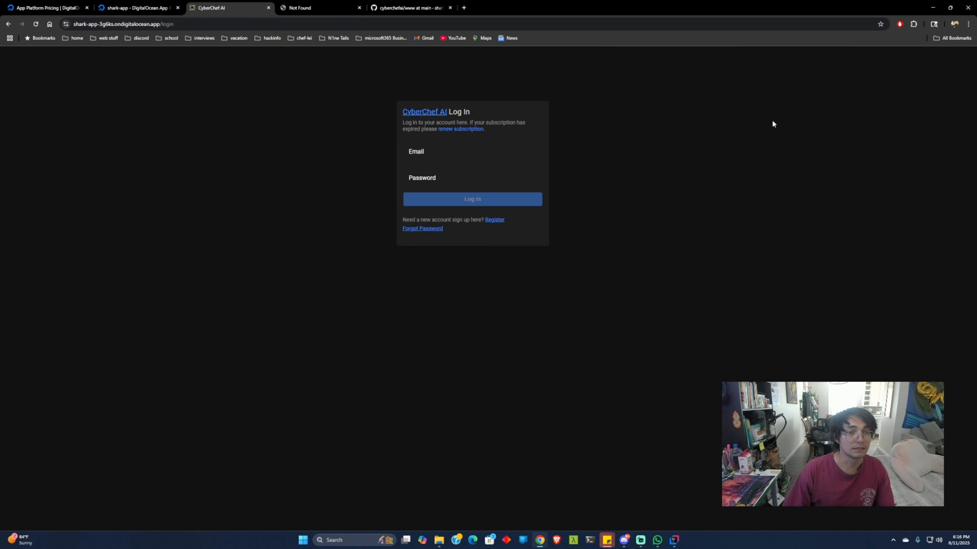
pyautogui.click(495, 221)
pyautogui.click(420, 111)
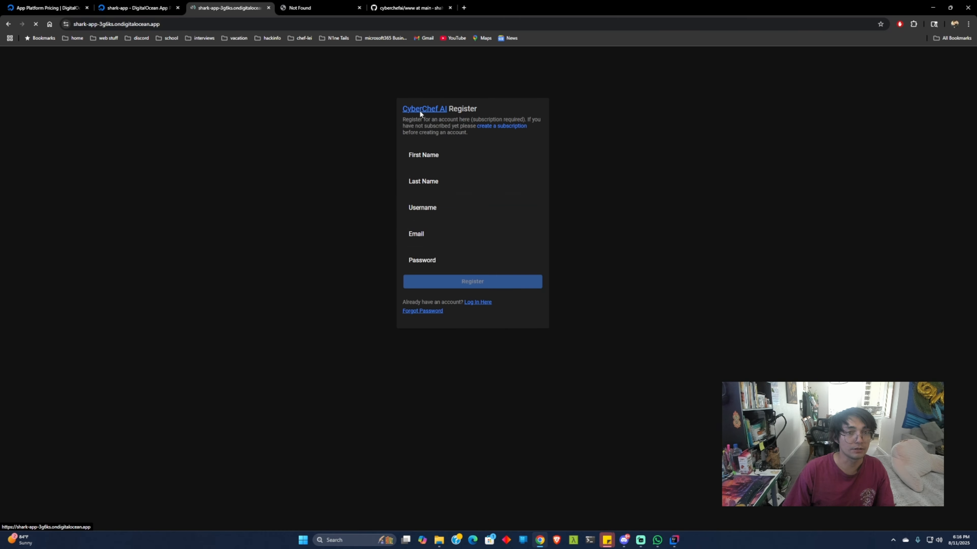
# Step: Test the Log In and FAQ links in the home page footer, going back to the home page after each
pyautogui.scroll(-10, 318, 280)
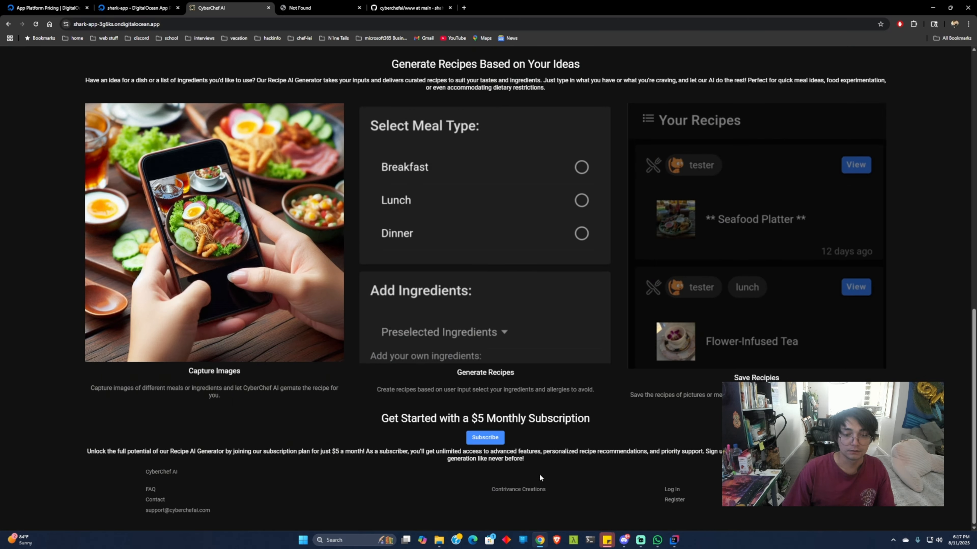
pyautogui.click(676, 489)
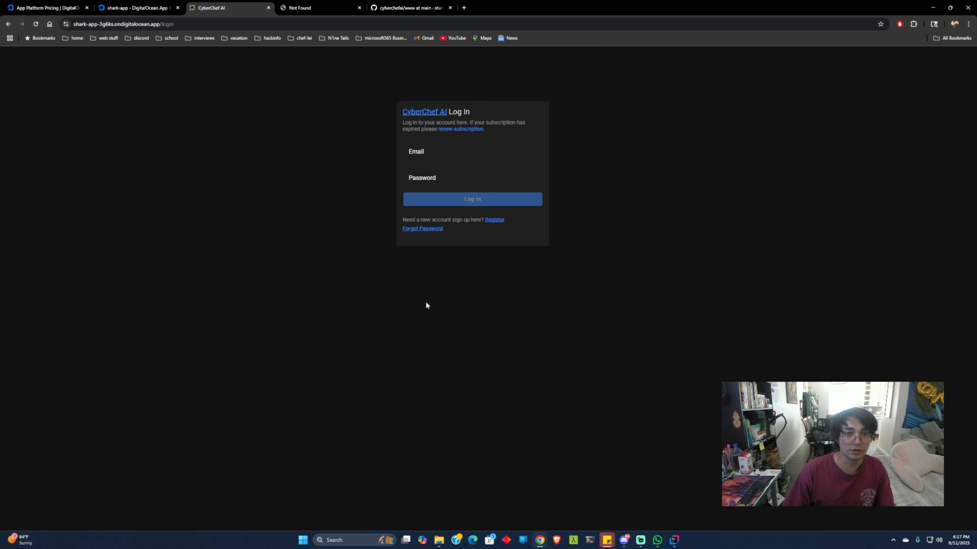
pyautogui.click(9, 24)
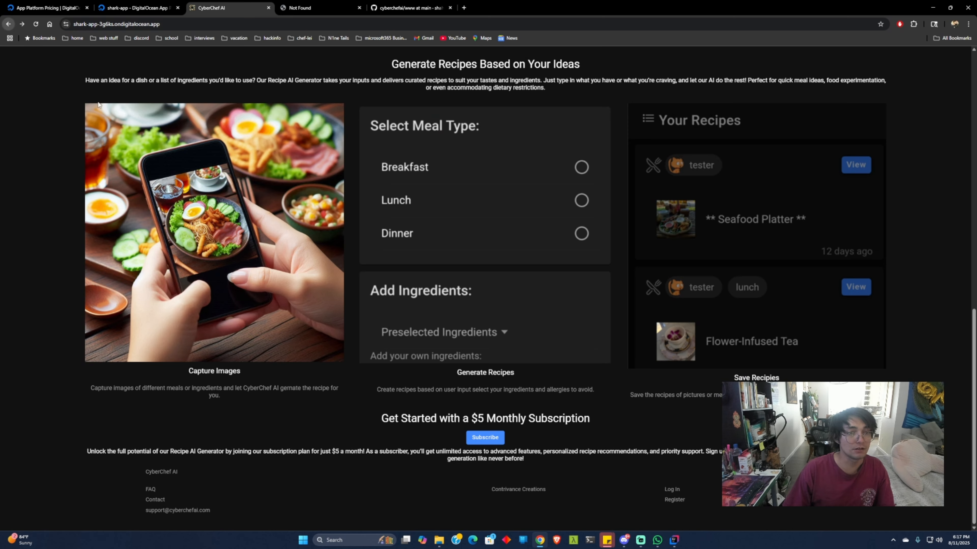
pyautogui.click(153, 489)
pyautogui.scroll(-1, 392, 256)
pyautogui.scroll(1, 392, 256)
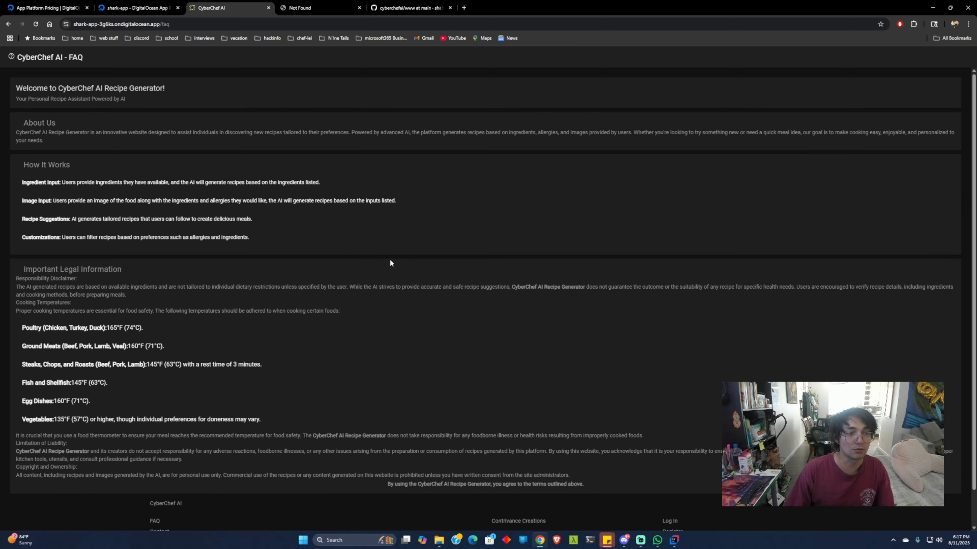
pyautogui.click(8, 24)
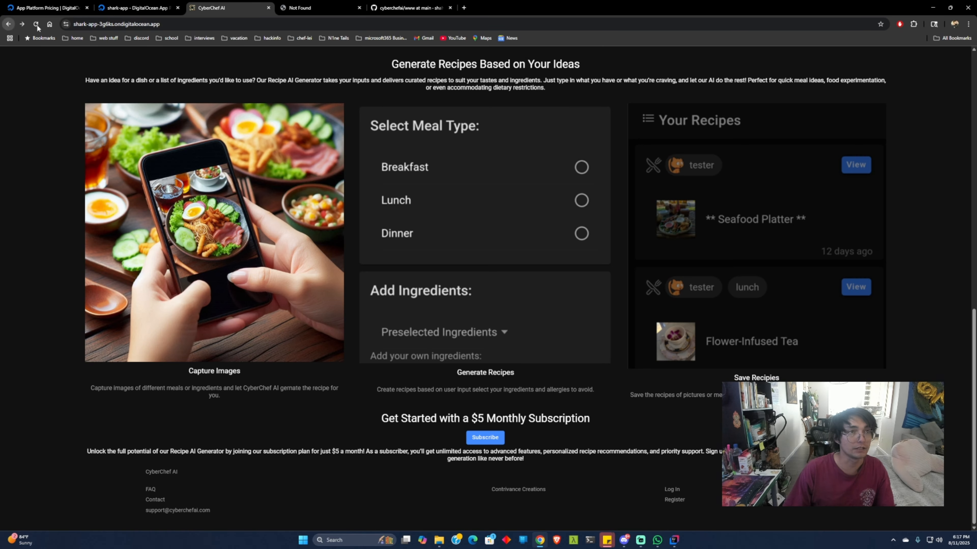
# Step: Switch back to the shark-app deployment page in DigitalOcean and review its status, logs and changelog
pyautogui.click(136, 8)
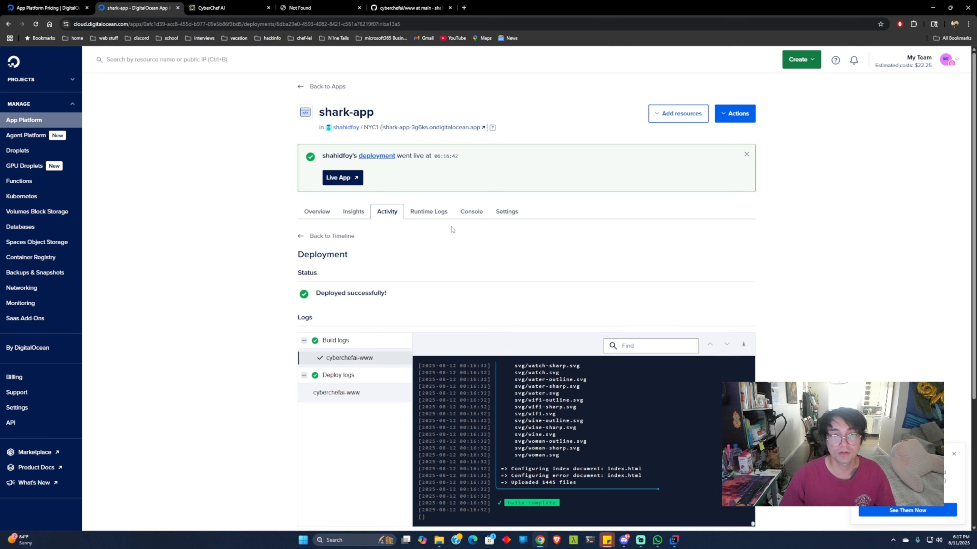
pyautogui.scroll(-4, 614, 254)
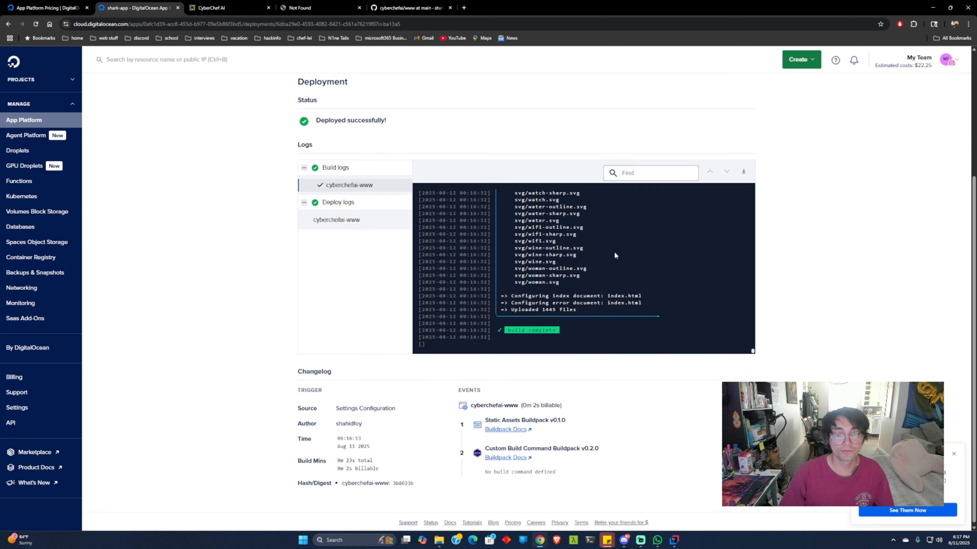
pyautogui.scroll(4, 614, 253)
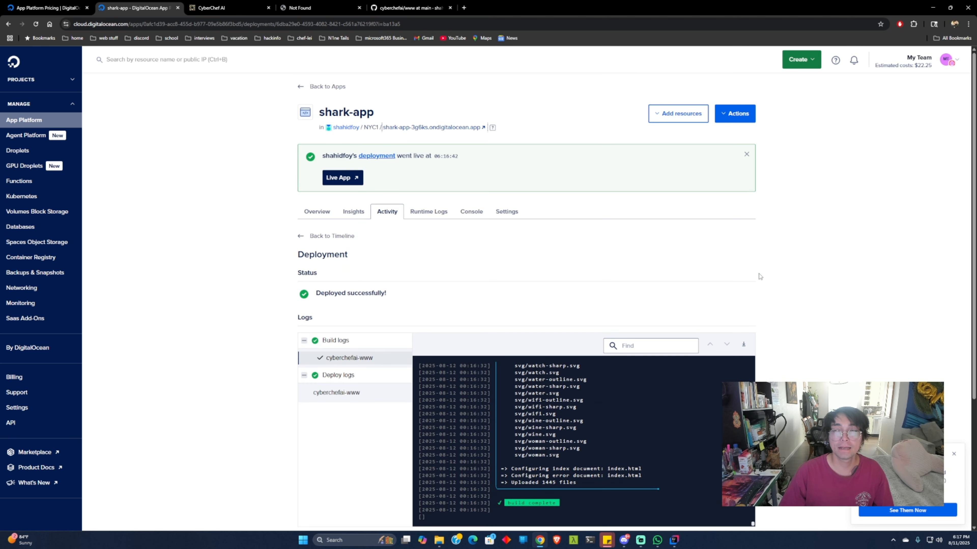